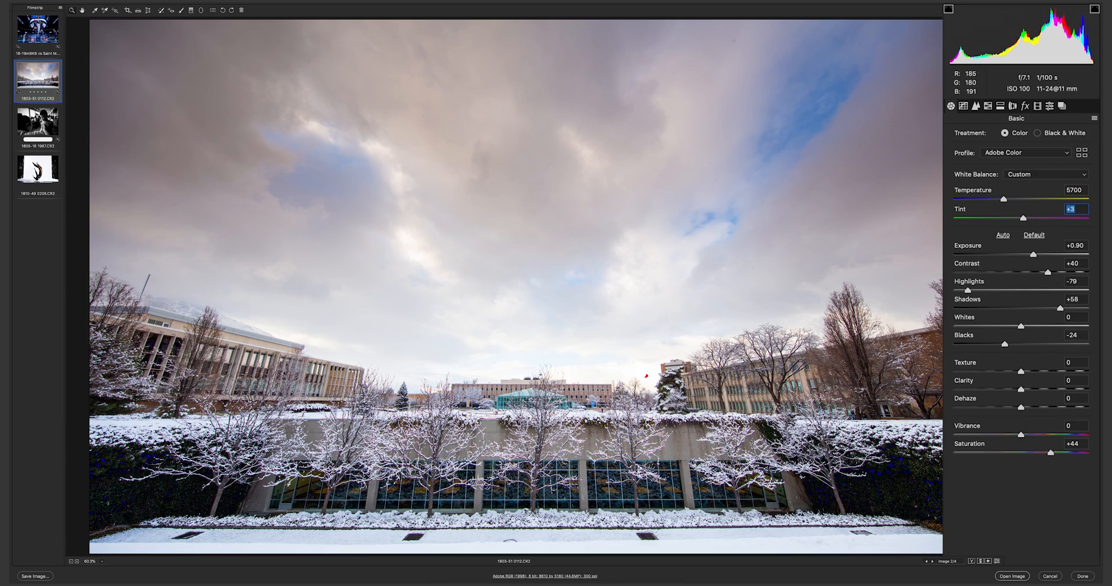
Turn off the highlight clipping warning and enable Remove Chromatic Aberration in the lens corrections
{"action": "left_click_drag", "start_coordinate": [743, 356], "coordinate": [832, 443]}
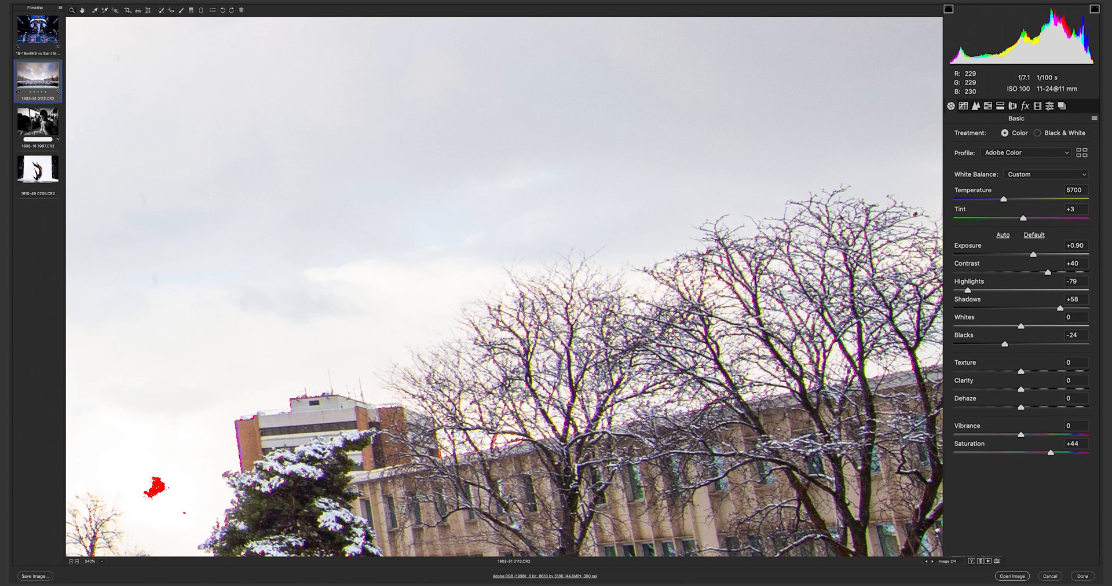
{"action": "left_click", "coordinate": [1095, 8]}
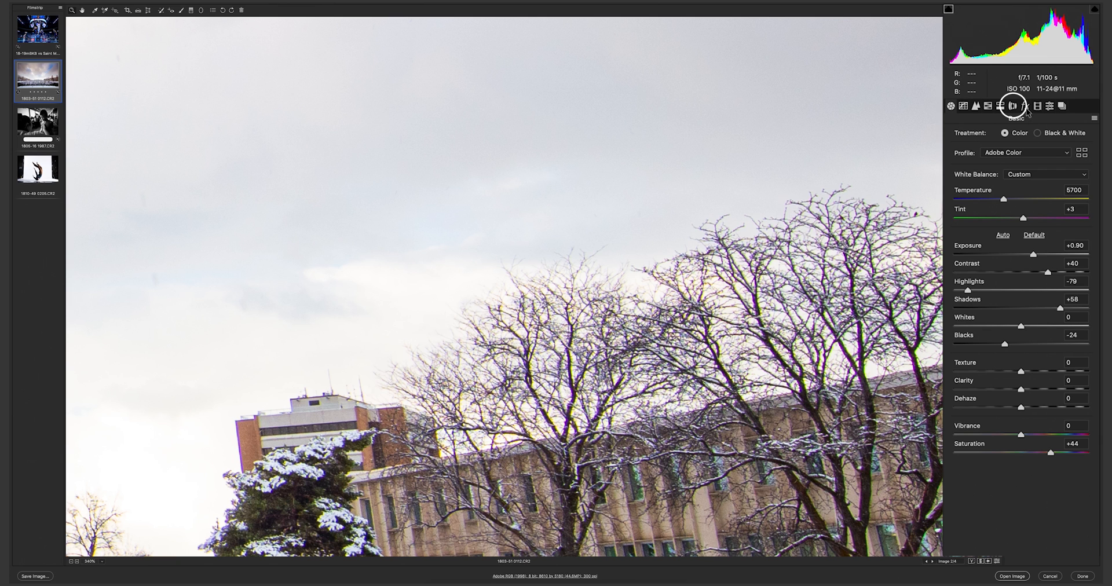
{"action": "left_click", "coordinate": [1014, 106]}
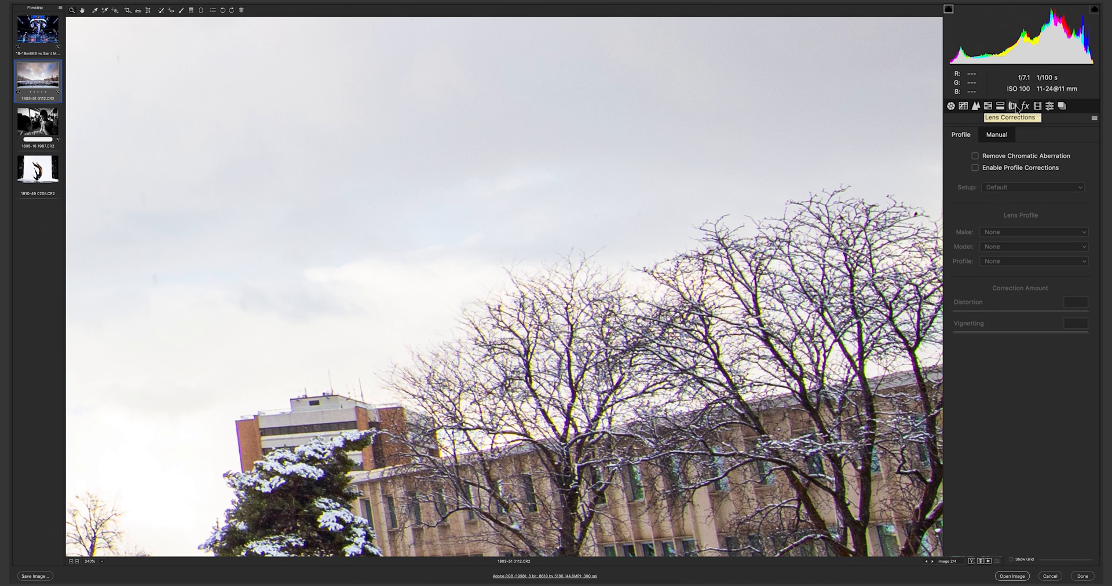
{"action": "left_click", "coordinate": [976, 156]}
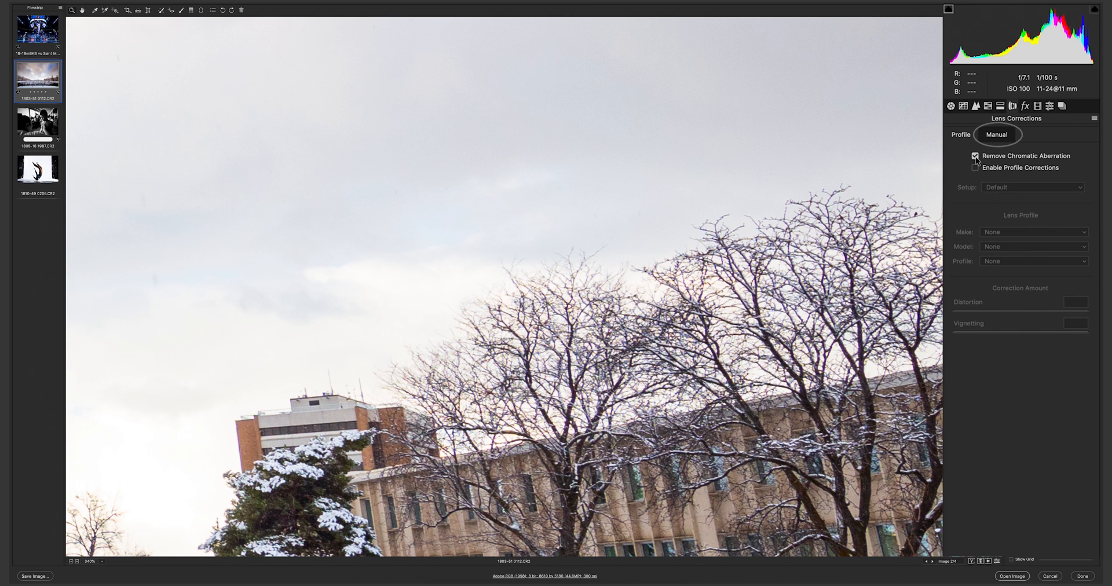
Defringe the tree branches manually with a Purple Amount of 4 and a slightly raised Green Amount
{"action": "left_click", "coordinate": [997, 135]}
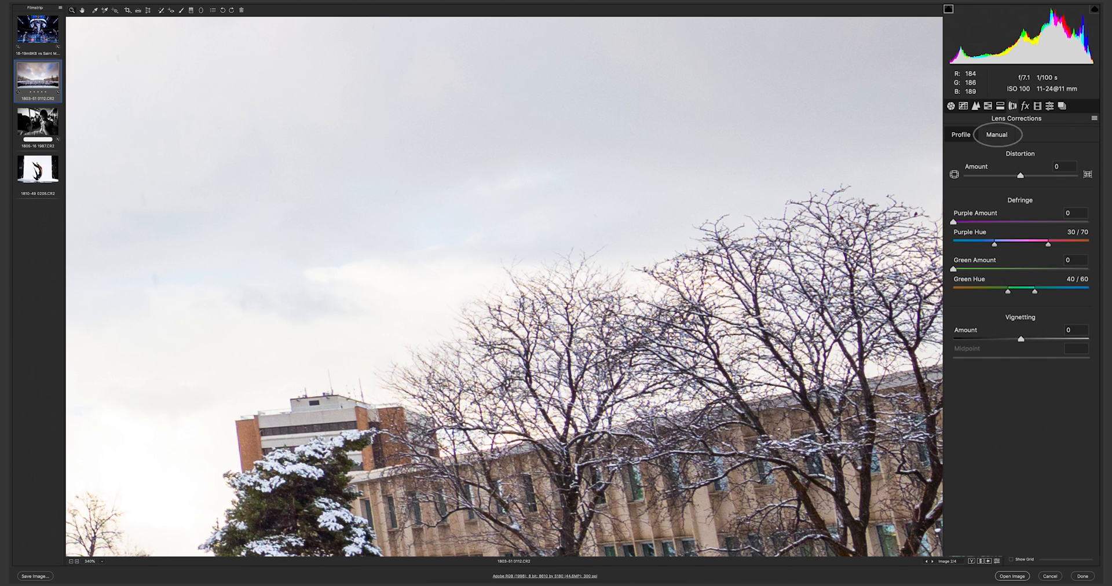
{"action": "mouse_move", "coordinate": [954, 221]}
{"action": "left_mouse_down"}
{"action": "mouse_move", "coordinate": [977, 224]}
{"action": "mouse_move", "coordinate": [955, 224]}
{"action": "left_mouse_up"}
{"action": "left_click", "coordinate": [979, 224]}
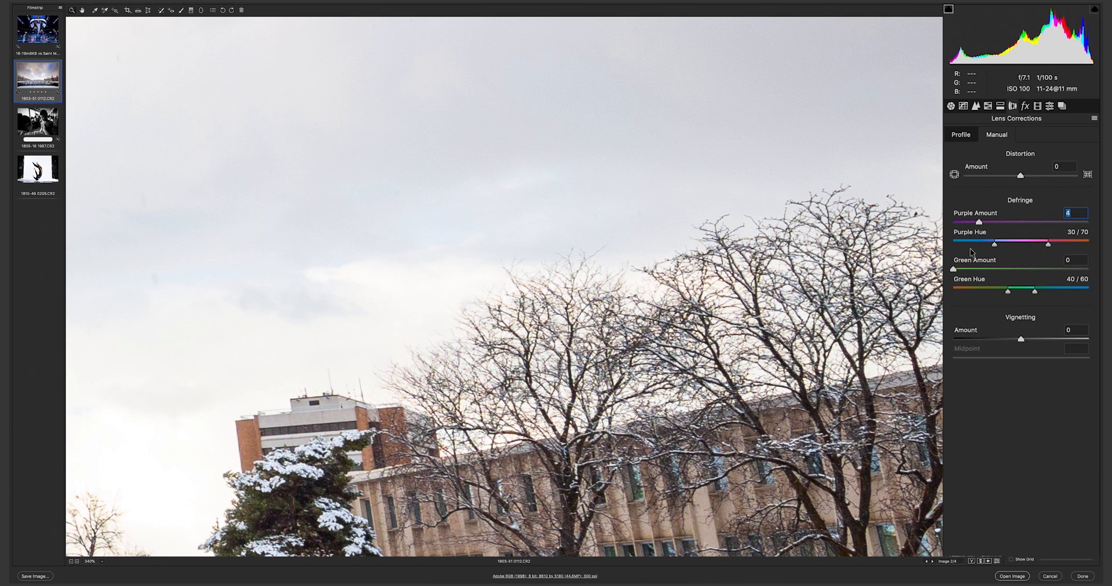
{"action": "left_click", "coordinate": [974, 270]}
{"action": "left_click", "coordinate": [960, 137]}
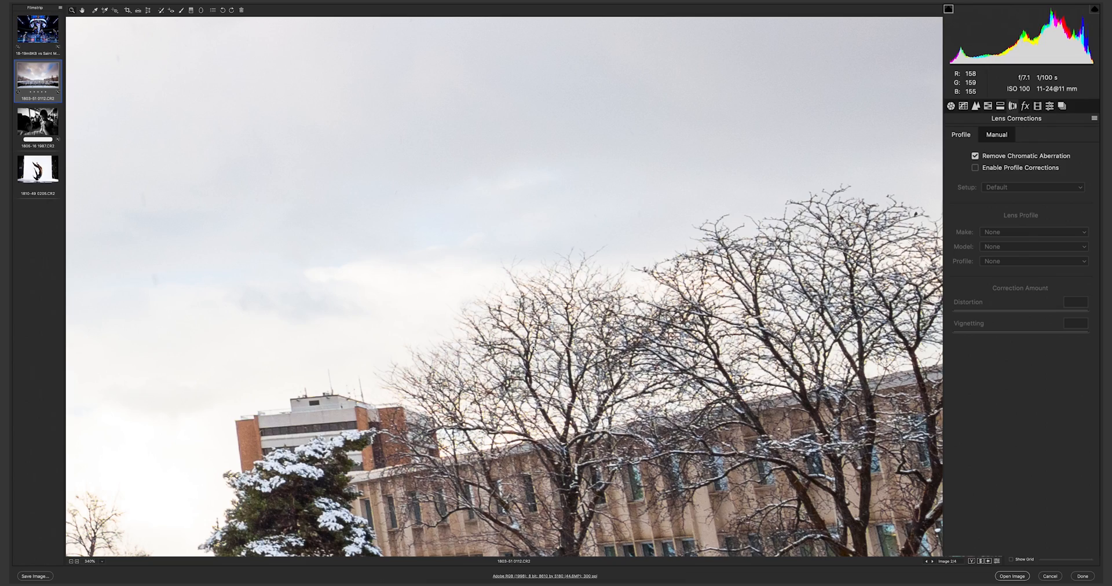
Sharpen the snowy campus photo with an Amount of 64 and a Radius of 1.3
{"action": "left_click_drag", "start_coordinate": [439, 448], "coordinate": [746, 215]}
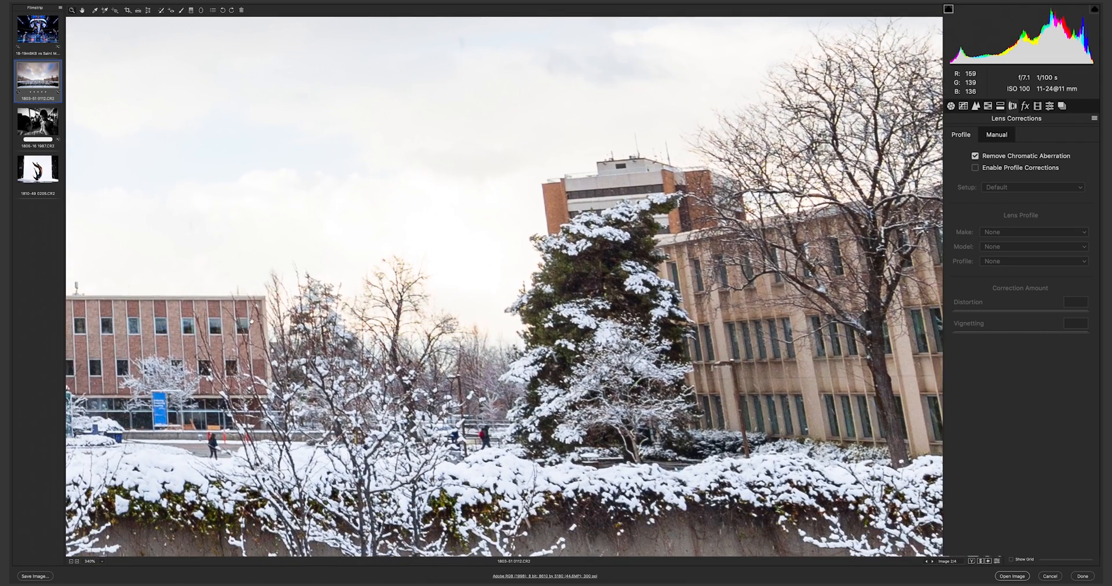
{"action": "left_click_drag", "start_coordinate": [251, 321], "coordinate": [776, 330]}
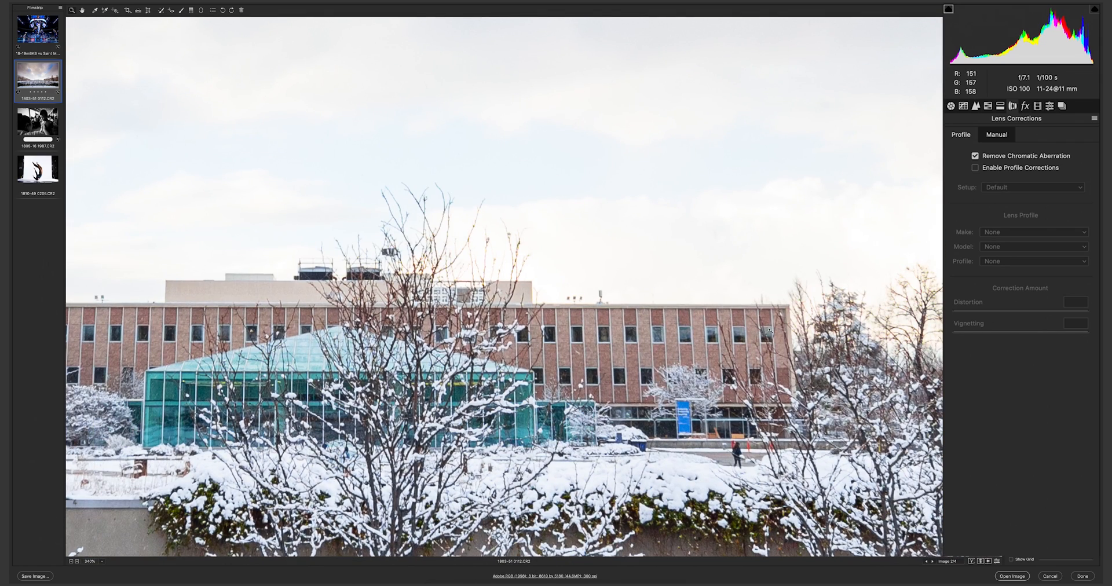
{"action": "left_click_drag", "start_coordinate": [606, 366], "coordinate": [871, 354]}
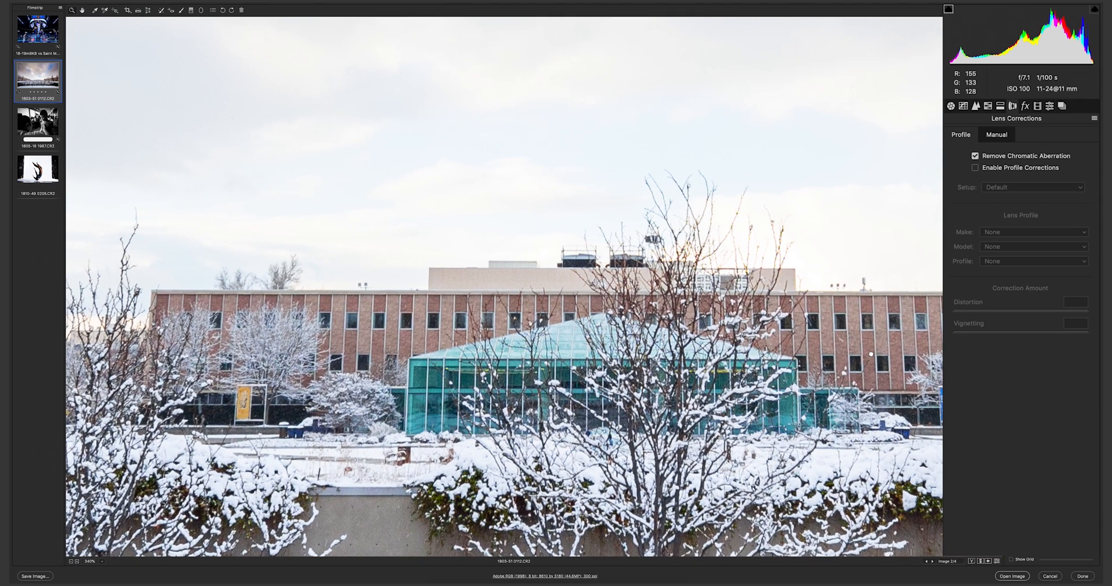
{"action": "left_click", "coordinate": [976, 107]}
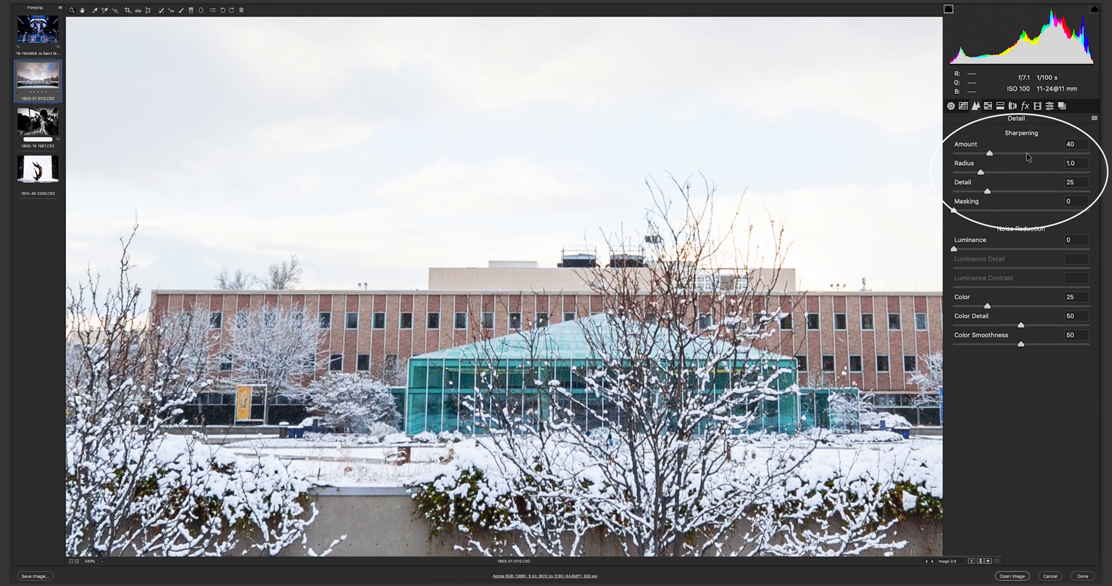
{"action": "mouse_move", "coordinate": [1027, 154]}
{"action": "left_mouse_down"}
{"action": "mouse_move", "coordinate": [1077, 156]}
{"action": "mouse_move", "coordinate": [1011, 153]}
{"action": "left_mouse_up"}
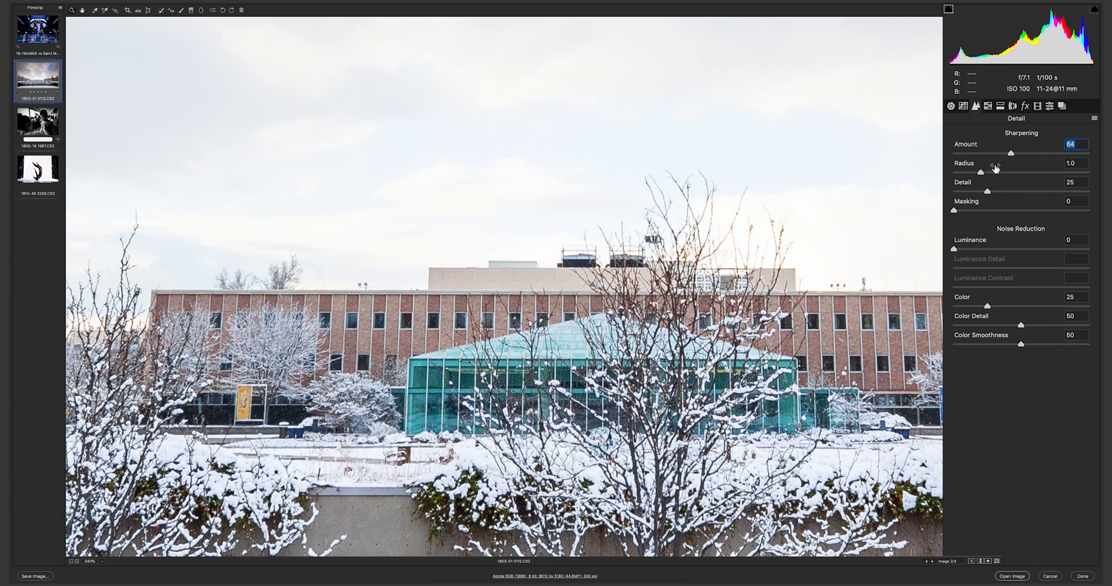
{"action": "left_click", "coordinate": [997, 173]}
Preview the sharpening mask up to 100 in black and white, and set Masking to 7
{"action": "key", "text": "alt"}
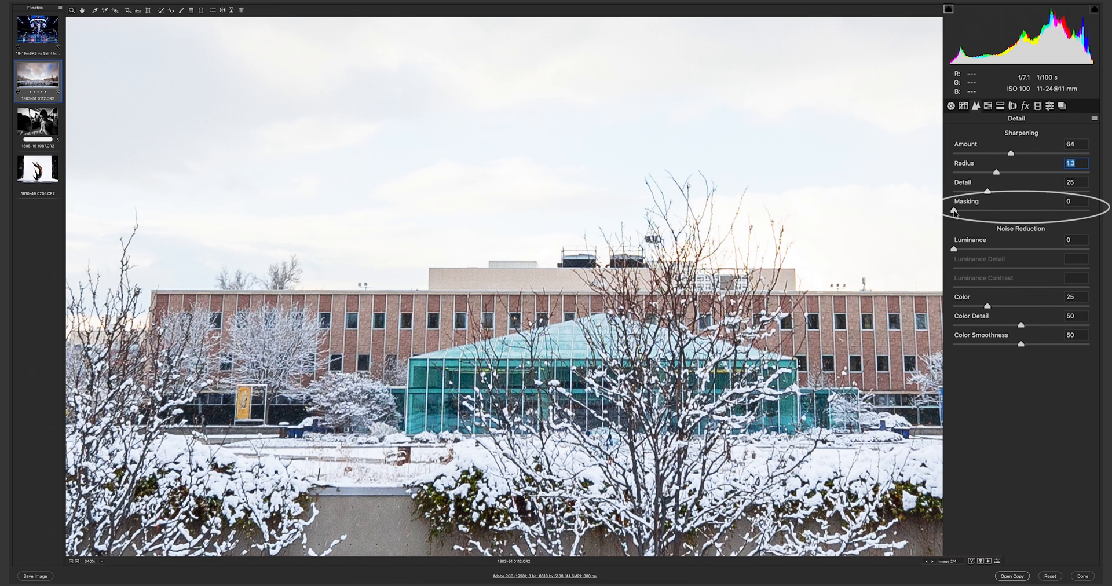
{"action": "left_click_drag", "start_coordinate": [954, 212], "coordinate": [1095, 213]}
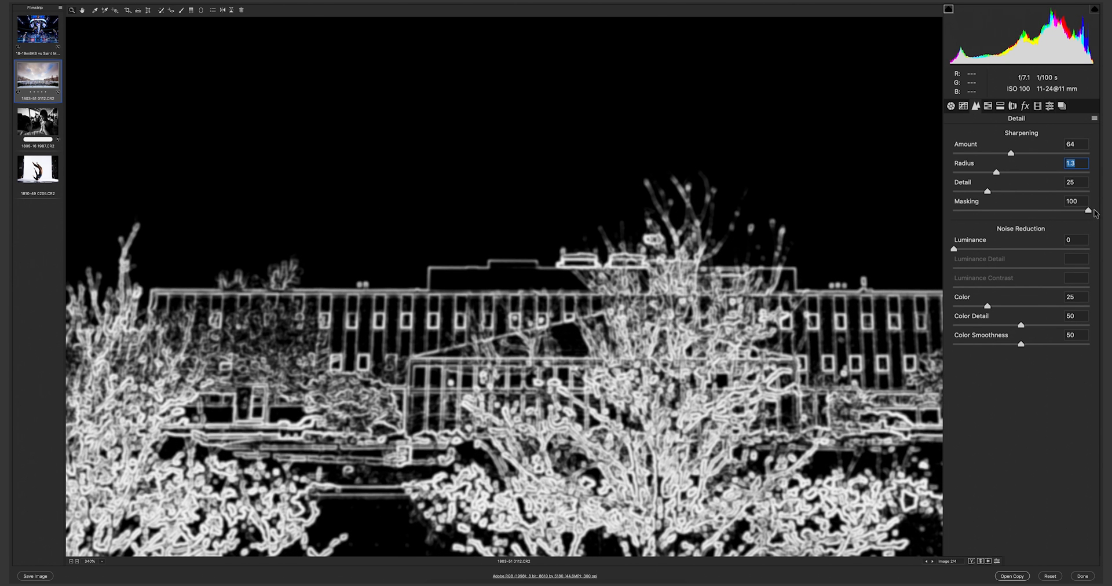
{"action": "left_click_drag", "start_coordinate": [1092, 213], "coordinate": [963, 211]}
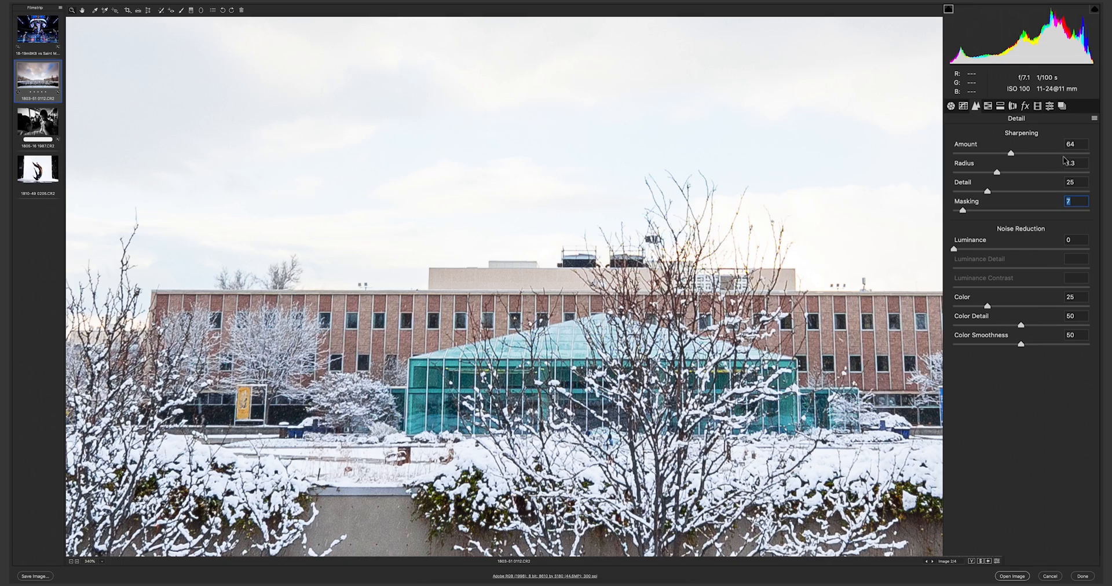
Try an exaggerated sharpening Amount of 139 with Masking at 97 on the building
{"action": "left_click", "coordinate": [1079, 154]}
{"action": "left_click_drag", "start_coordinate": [498, 330], "coordinate": [605, 346]}
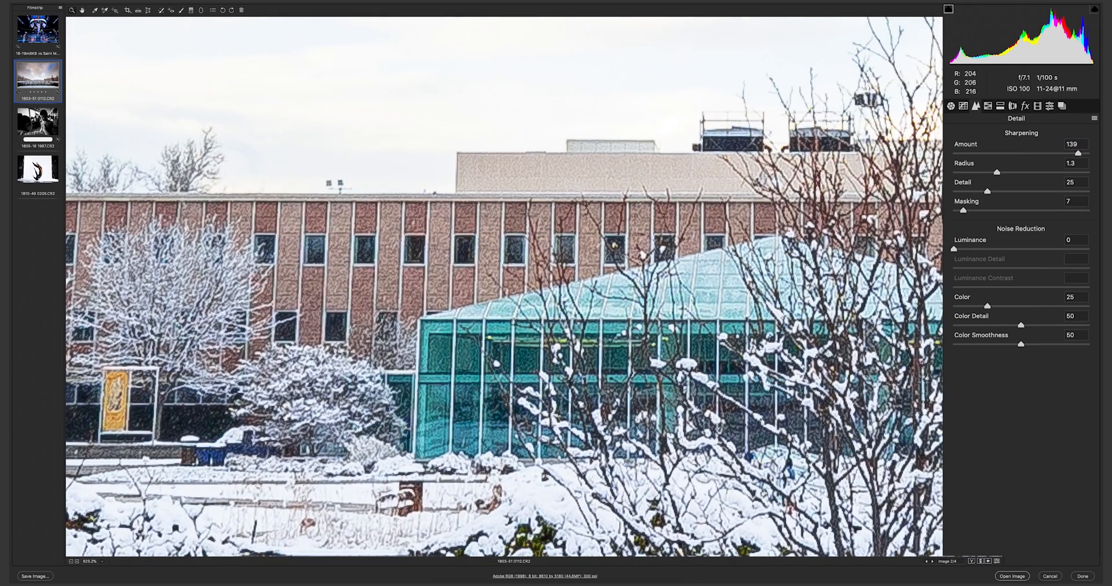
{"action": "left_click", "coordinate": [1085, 212]}
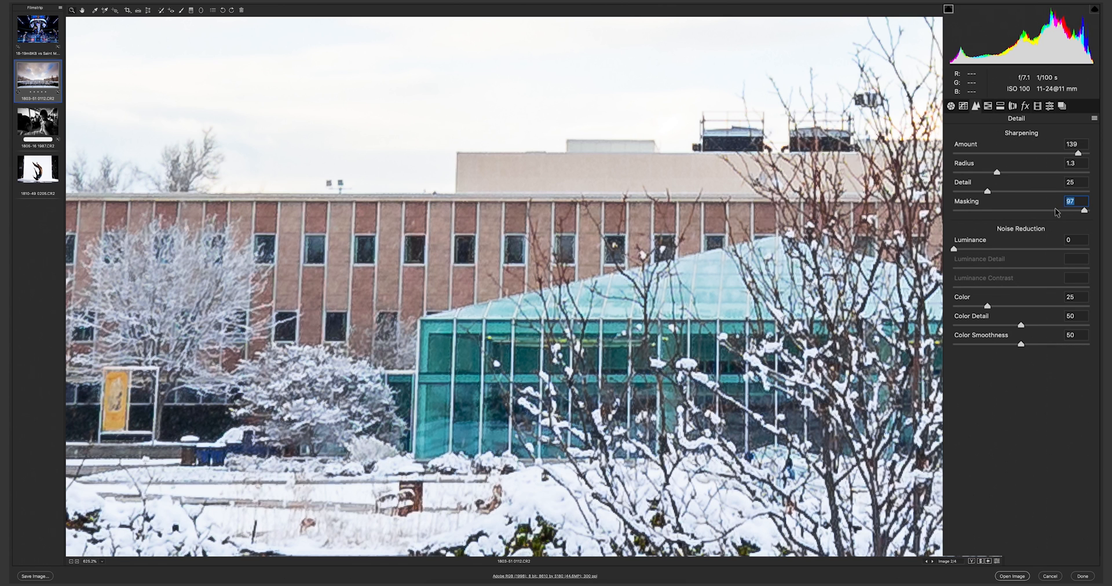
Set the sharpening Masking to 15 and Amount to 69, and fit the whole photo in view
{"action": "left_click_drag", "start_coordinate": [1053, 213], "coordinate": [975, 212]}
{"action": "left_click", "coordinate": [994, 153]}
{"action": "left_click_drag", "start_coordinate": [1009, 155], "coordinate": [1015, 153]}
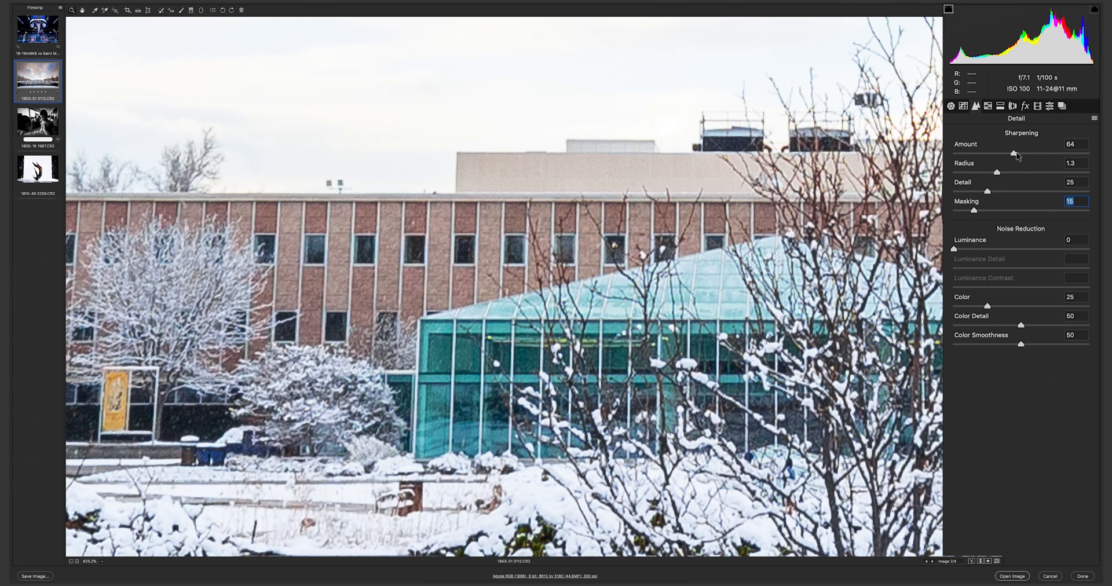
{"action": "right_click", "coordinate": [646, 228]}
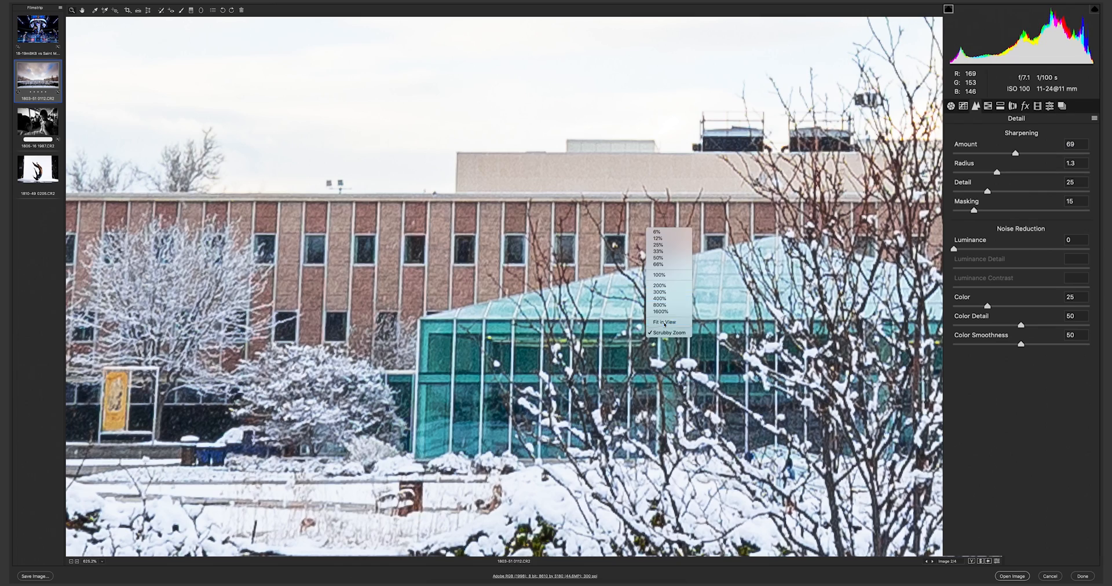
{"action": "left_click", "coordinate": [664, 322]}
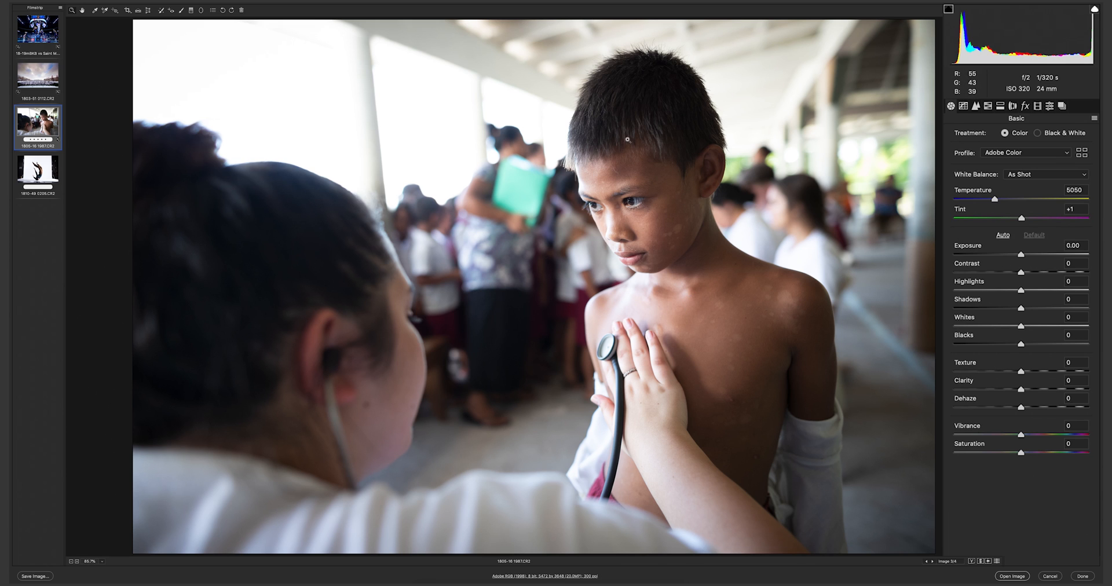
Set Contrast to +63, Highlights to -59 and Shadows to +43 on the photo of the boy
{"action": "left_click", "coordinate": [1053, 273]}
{"action": "left_click", "coordinate": [982, 290]}
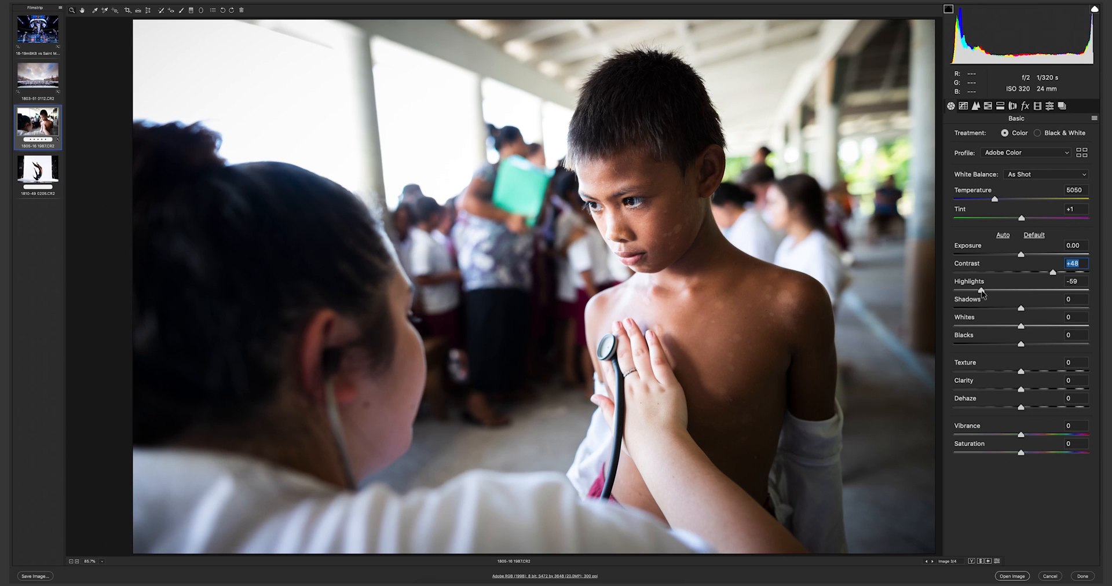
{"action": "left_click", "coordinate": [1050, 309]}
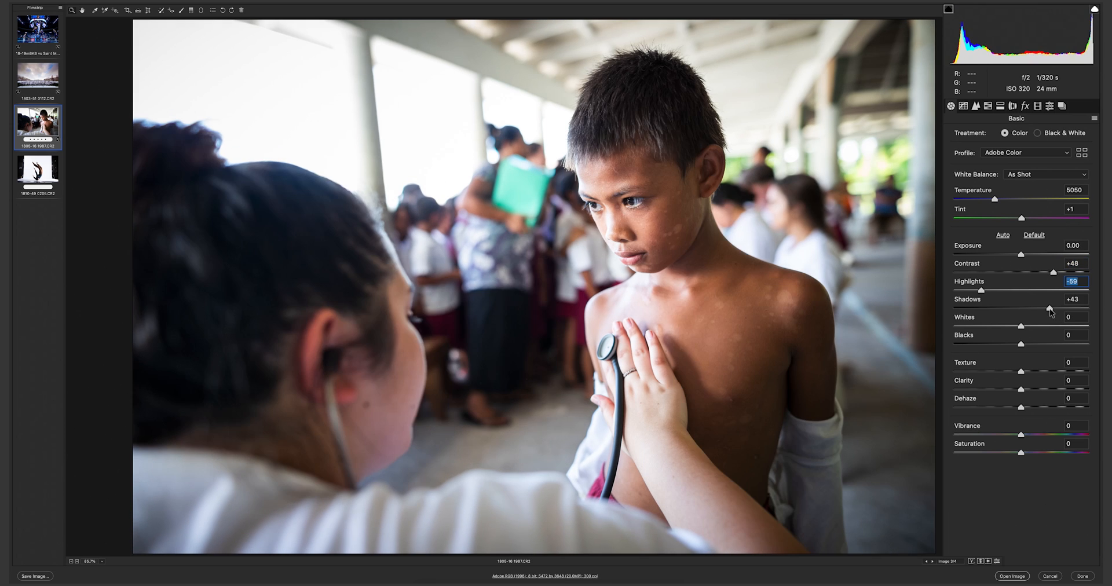
{"action": "left_click", "coordinate": [1064, 272]}
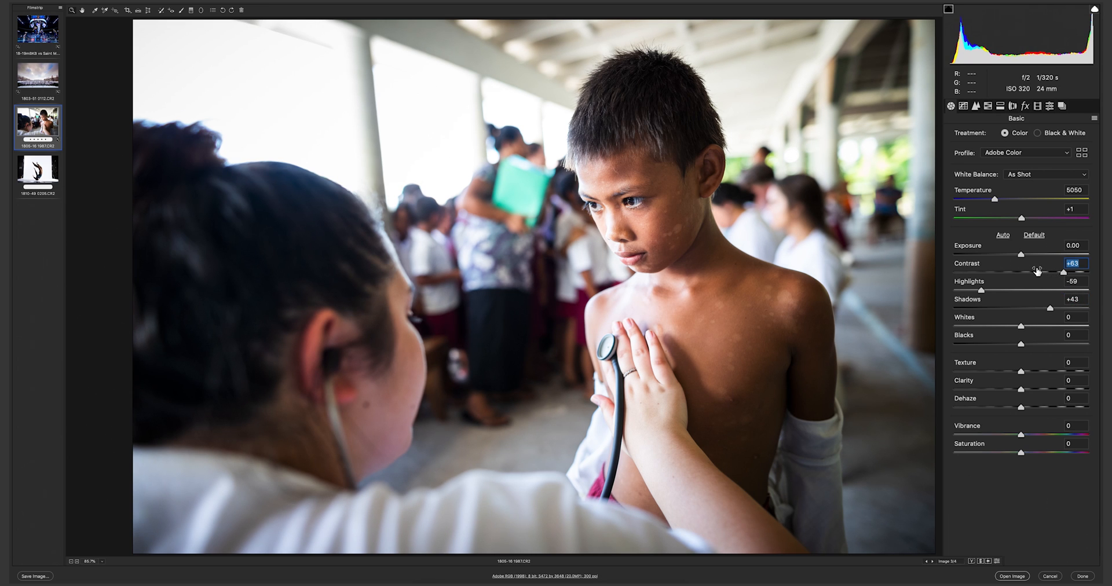
Lower the Exposure of the boy's photo to -1.20
{"action": "left_click_drag", "start_coordinate": [1020, 255], "coordinate": [999, 256]}
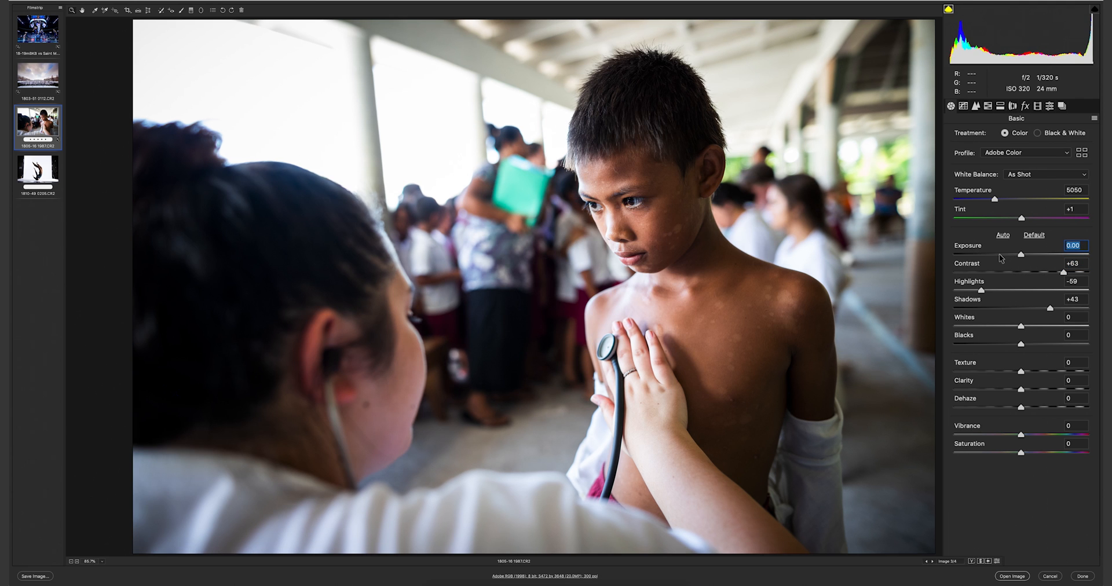
{"action": "left_click", "coordinate": [1000, 256]}
{"action": "left_click_drag", "start_coordinate": [1000, 257], "coordinate": [1007, 257]}
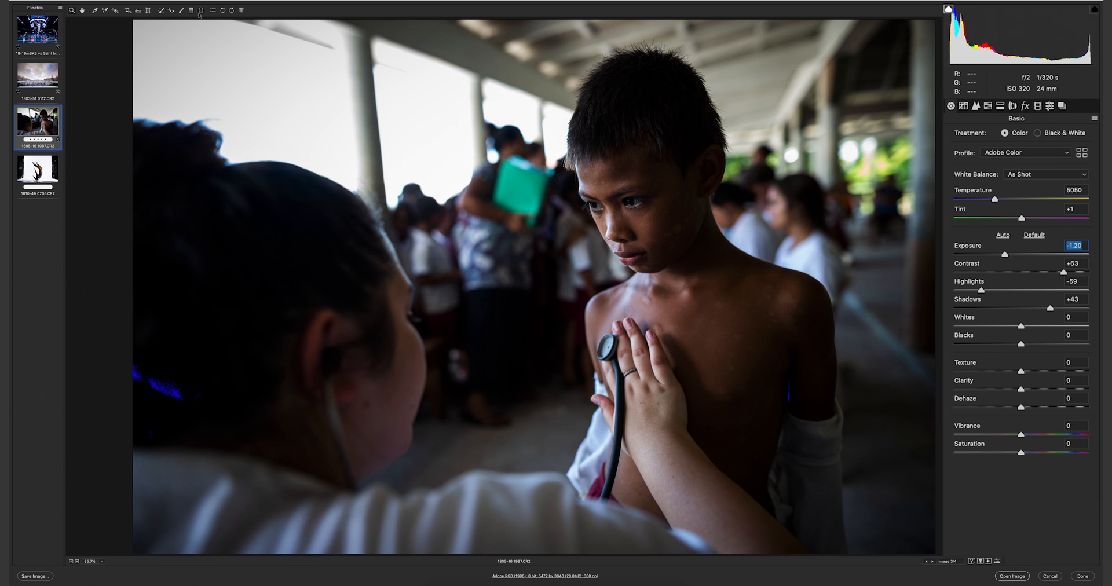
Brighten the boy's face with an Adjustment Brush at Exposure +0.70, Size 32 and Feather 100, and leave the brush
{"action": "left_click", "coordinate": [182, 10]}
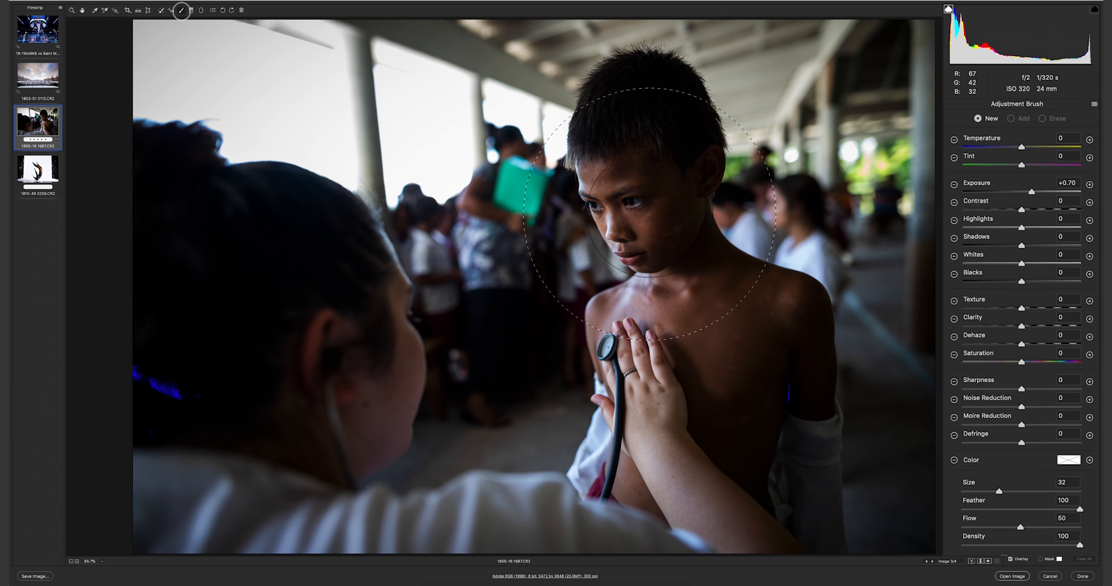
{"action": "left_click", "coordinate": [652, 211]}
{"action": "left_click_drag", "start_coordinate": [649, 214], "coordinate": [656, 220]}
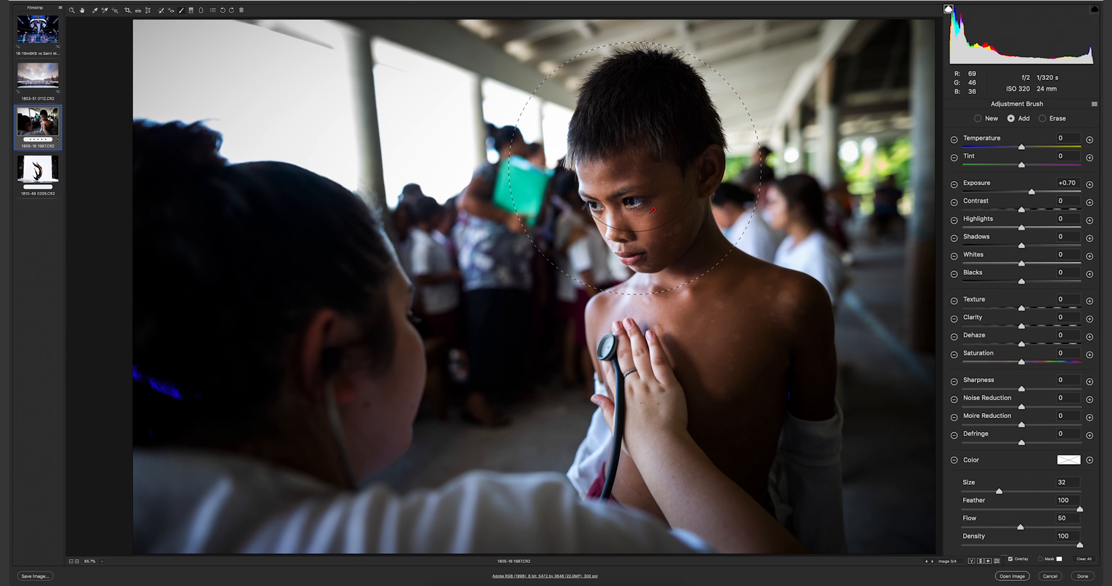
{"action": "key", "text": "z"}
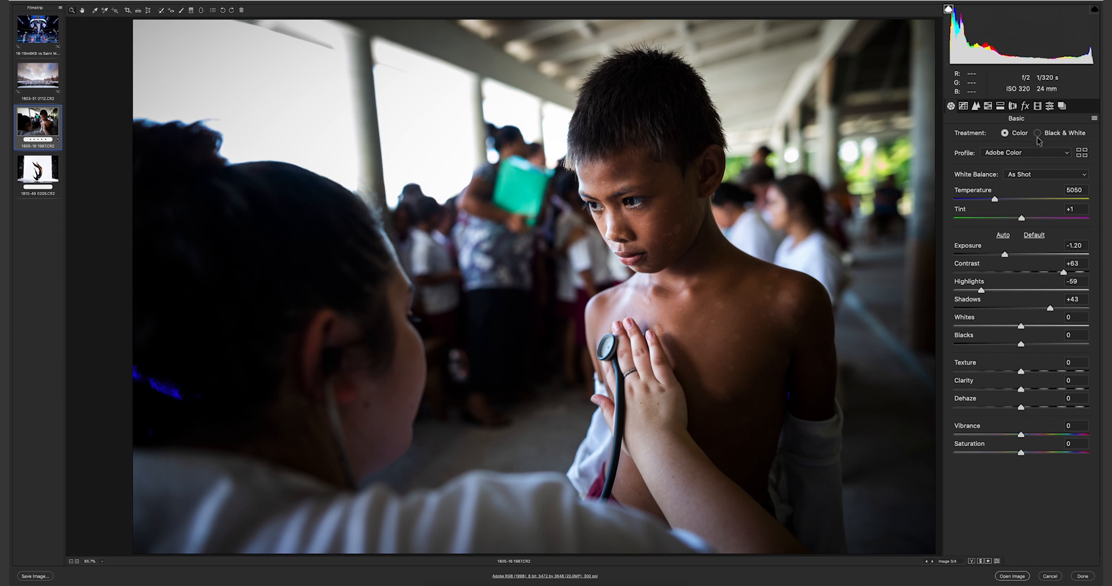
Raise the Shadows to +60 and open the edited image in Photoshop
{"action": "left_click", "coordinate": [1061, 308]}
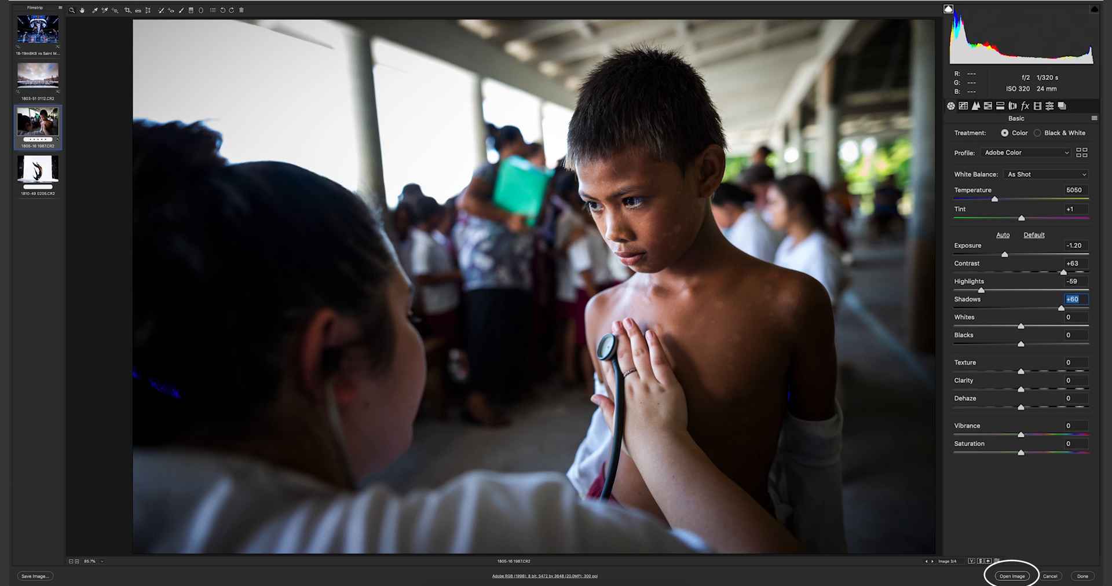
{"action": "left_click", "coordinate": [1018, 576]}
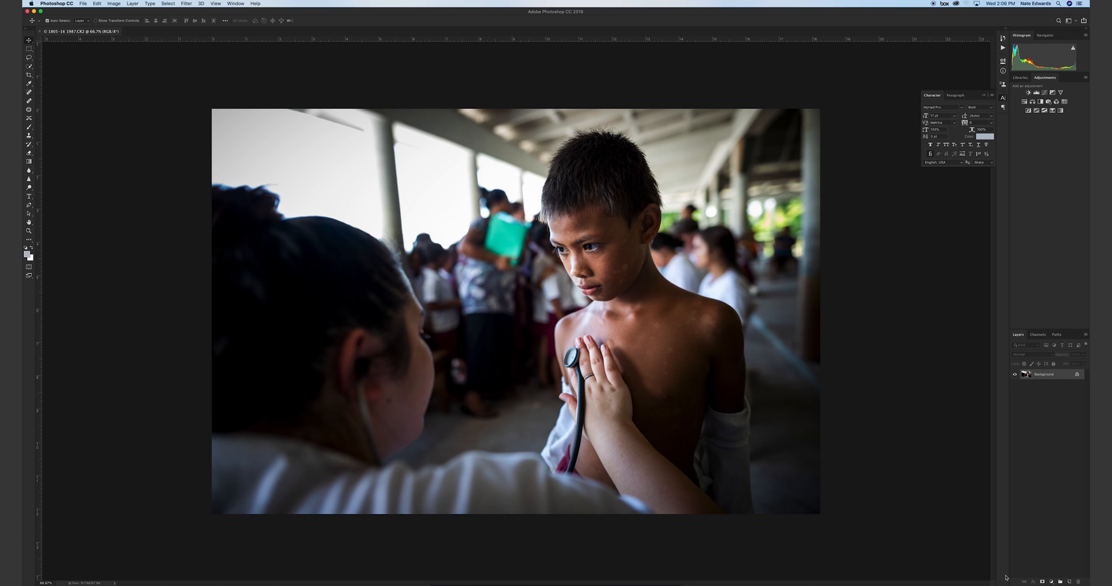
Cycle the screen modes to full screen with menu bar, fit the photo to the screen and reposition it
{"action": "key", "text": "f"}
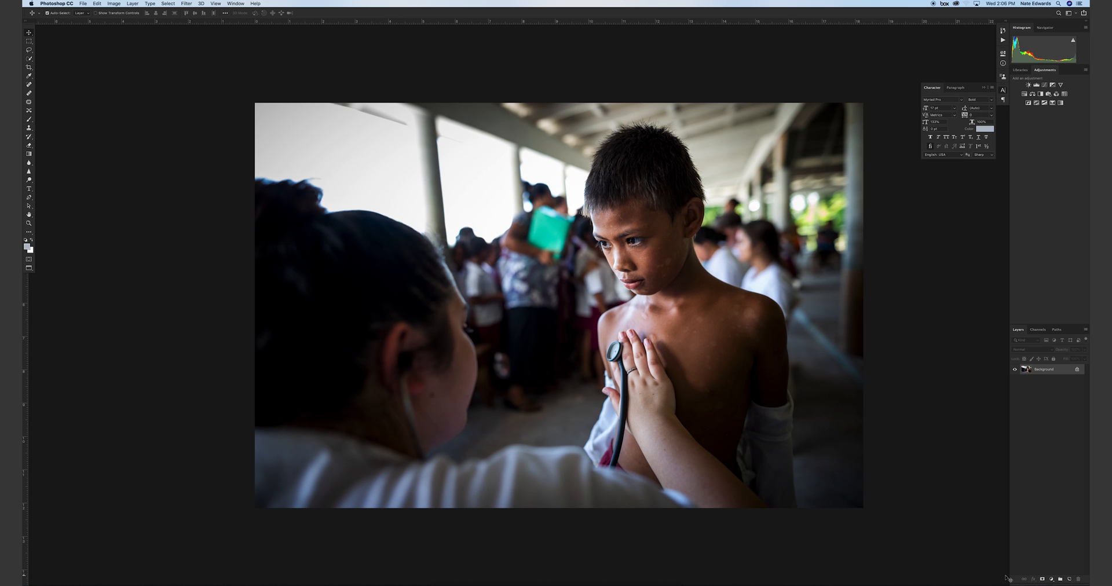
{"action": "key", "text": "f"}
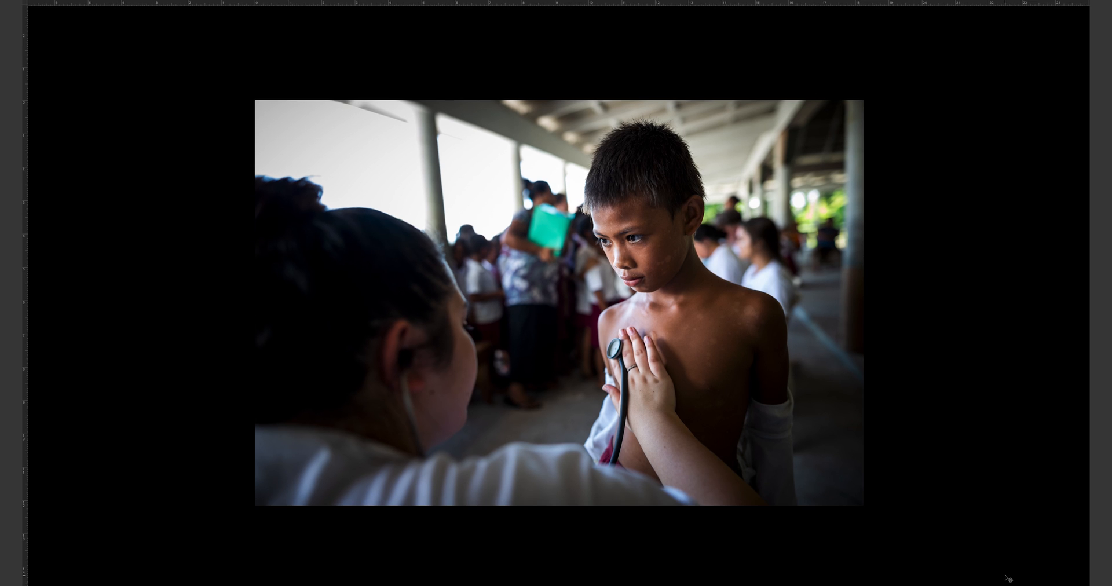
{"action": "key", "text": "f"}
{"action": "key", "text": "f"}
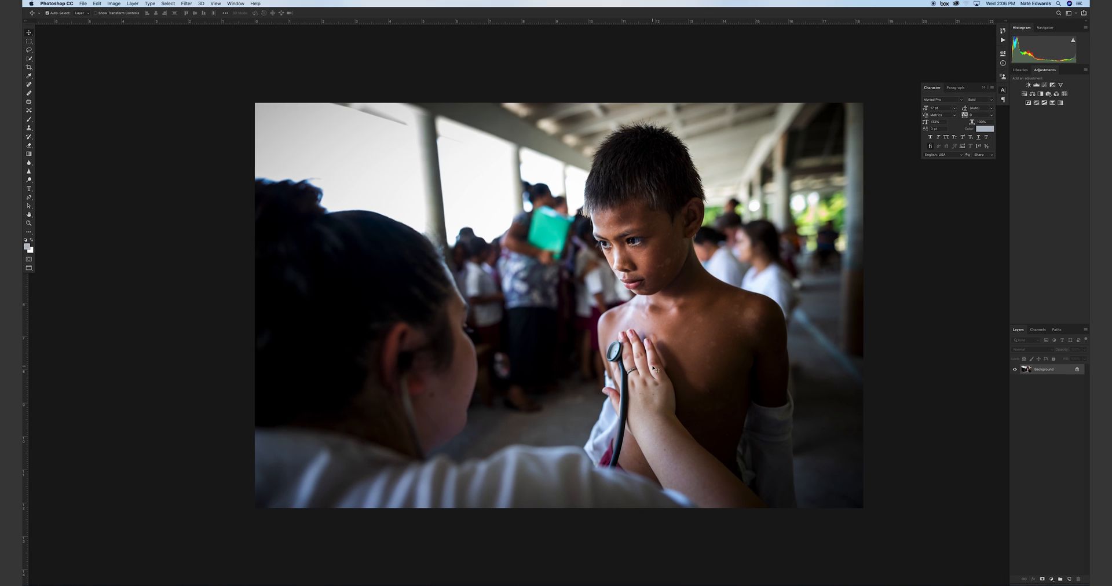
{"action": "key", "text": "super+0"}
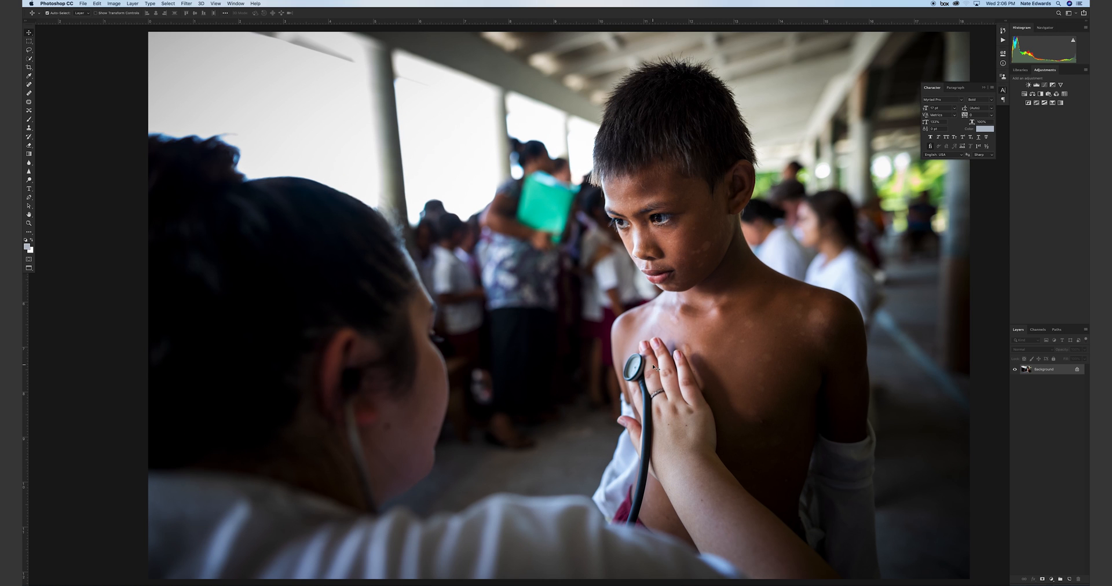
{"action": "left_click_drag", "start_coordinate": [703, 353], "coordinate": [653, 342]}
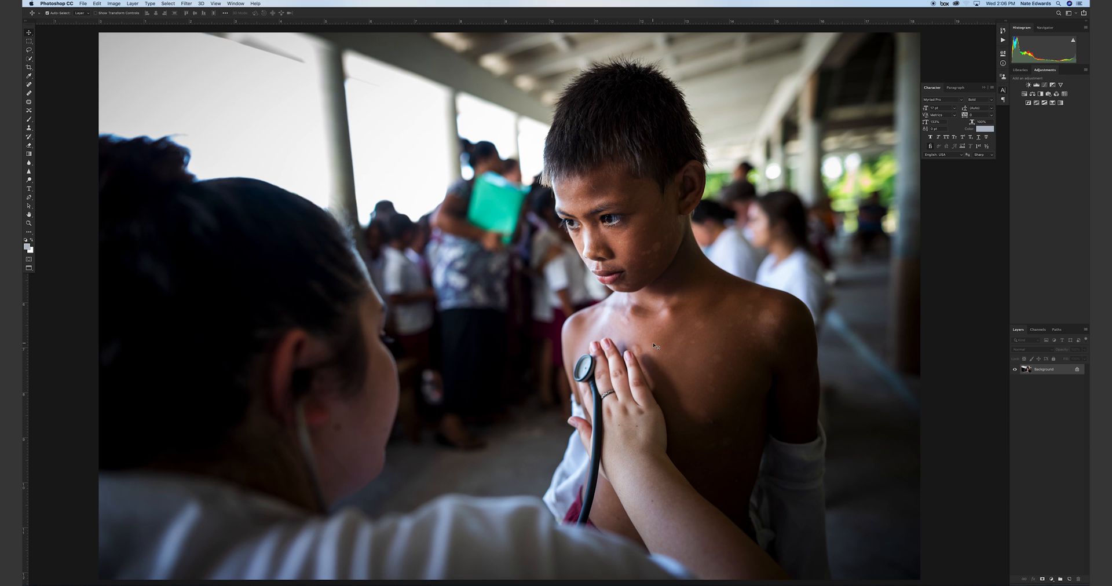
Add a Black & White adjustment layer and tune its colour sliders from Reds through Magentas to balance the grey tones
{"action": "left_click", "coordinate": [1040, 93]}
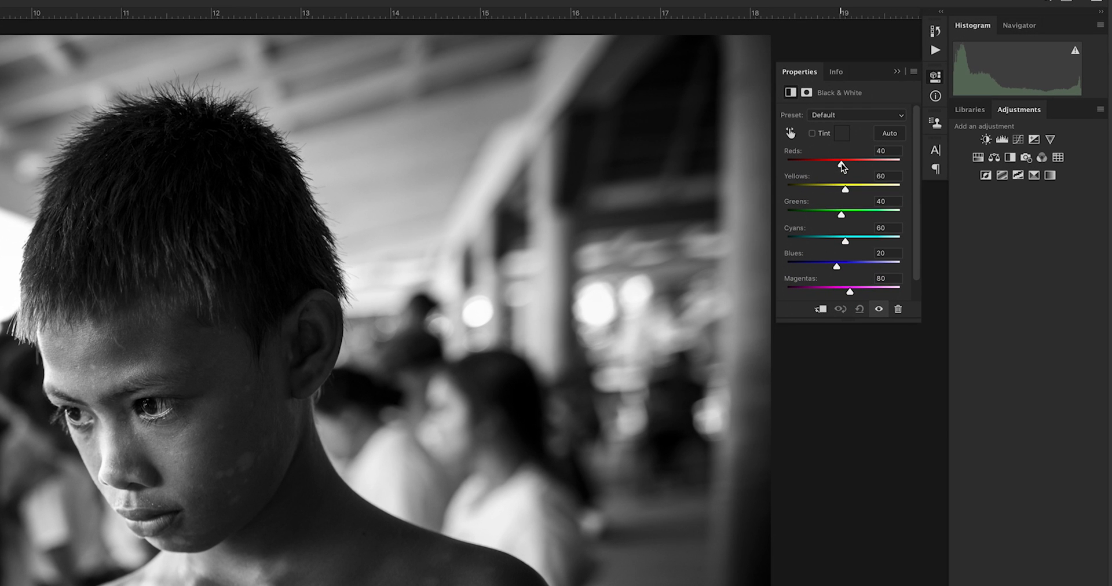
{"action": "left_click_drag", "start_coordinate": [842, 166], "coordinate": [838, 166]}
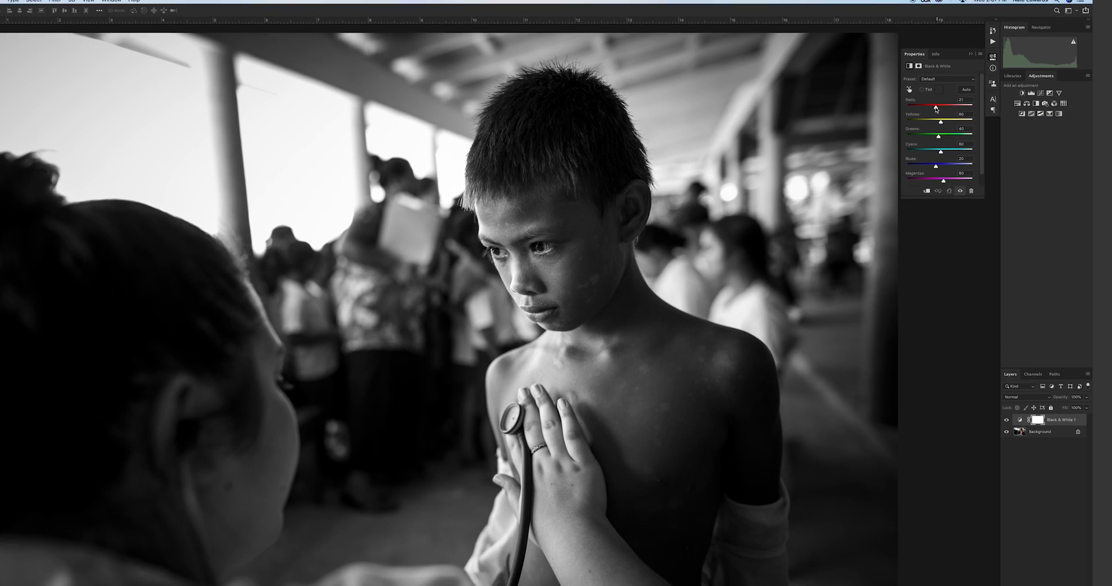
{"action": "left_click_drag", "start_coordinate": [937, 107], "coordinate": [947, 139]}
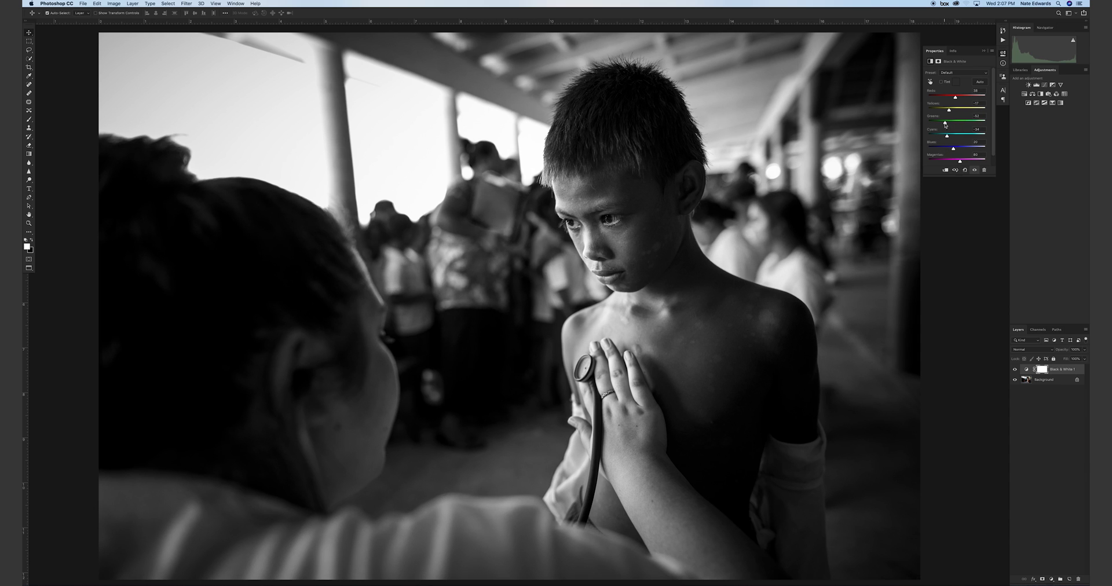
{"action": "left_click_drag", "start_coordinate": [946, 138], "coordinate": [956, 165]}
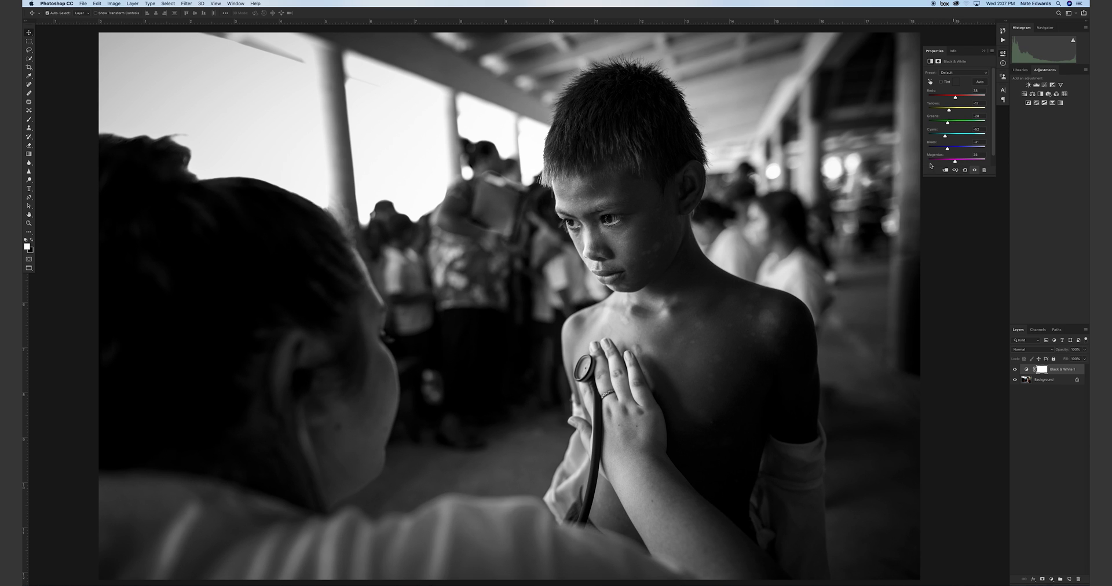
Add a Curves adjustment layer and pull the middle of the curve down to darken the whole photo
{"action": "left_click", "coordinate": [1044, 86]}
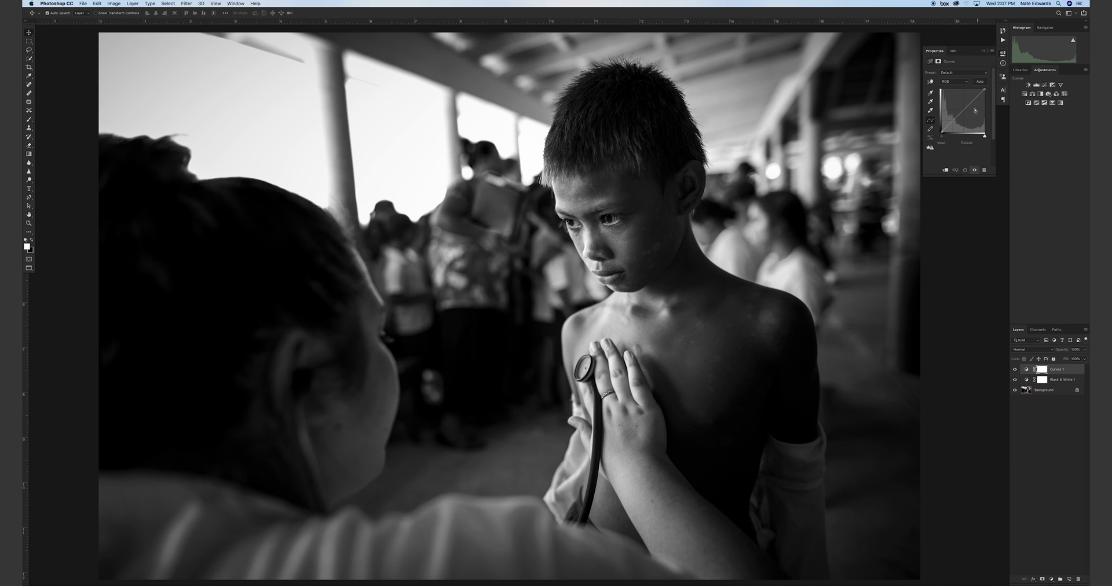
{"action": "left_click_drag", "start_coordinate": [976, 110], "coordinate": [969, 113]}
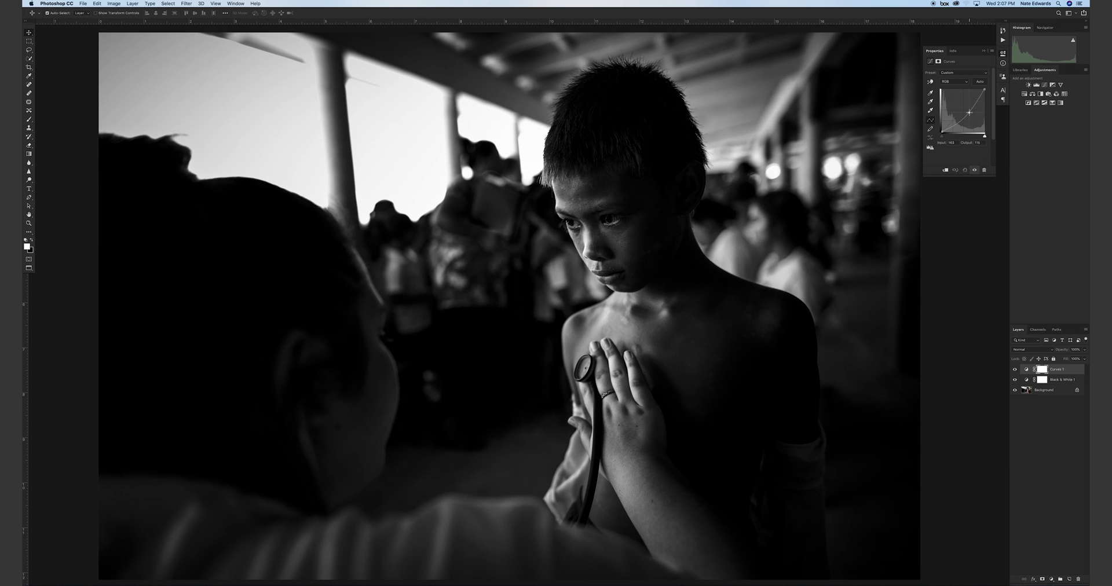
{"action": "left_click_drag", "start_coordinate": [970, 112], "coordinate": [970, 113]}
Paint black on the Curves mask with a large soft brush over the boy's face, the woman's head and the lower body area
{"action": "key", "text": "b"}
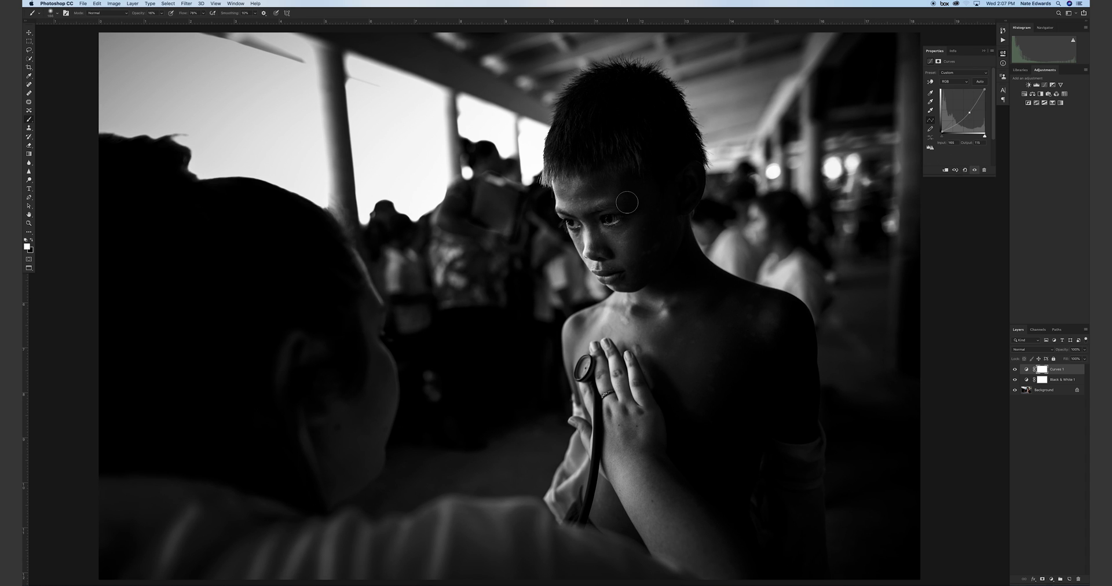
{"action": "mouse_move", "coordinate": [624, 213]}
{"action": "left_mouse_down"}
{"action": "mouse_move", "coordinate": [716, 219]}
{"action": "mouse_move", "coordinate": [611, 219]}
{"action": "mouse_move", "coordinate": [810, 220]}
{"action": "left_mouse_up"}
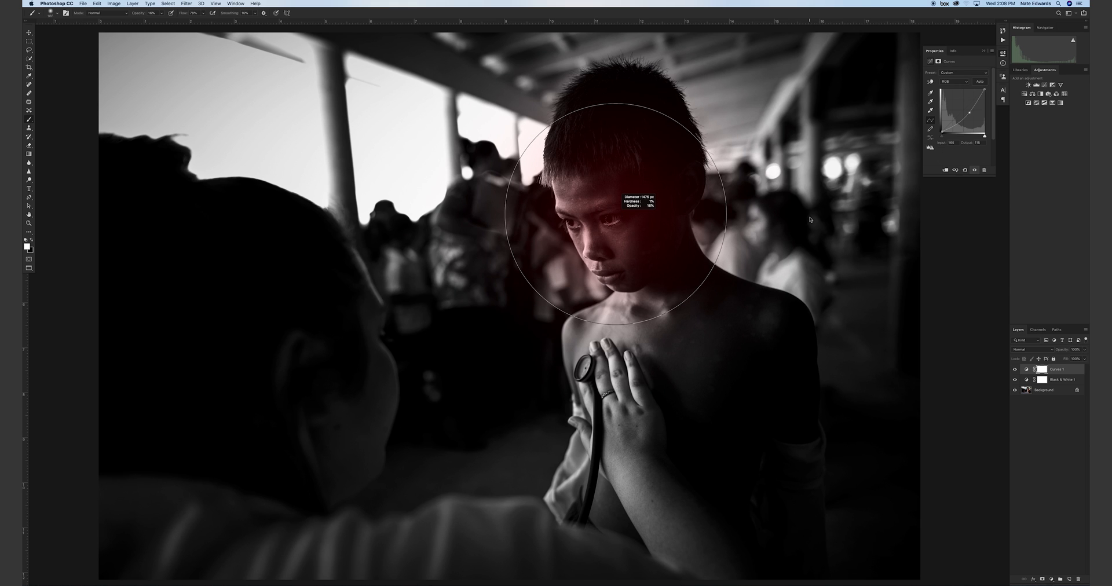
{"action": "mouse_move", "coordinate": [781, 151]}
{"action": "left_mouse_down"}
{"action": "mouse_move", "coordinate": [771, 325]}
{"action": "mouse_move", "coordinate": [759, 221]}
{"action": "mouse_move", "coordinate": [756, 359]}
{"action": "mouse_move", "coordinate": [752, 204]}
{"action": "mouse_move", "coordinate": [800, 201]}
{"action": "left_mouse_up"}
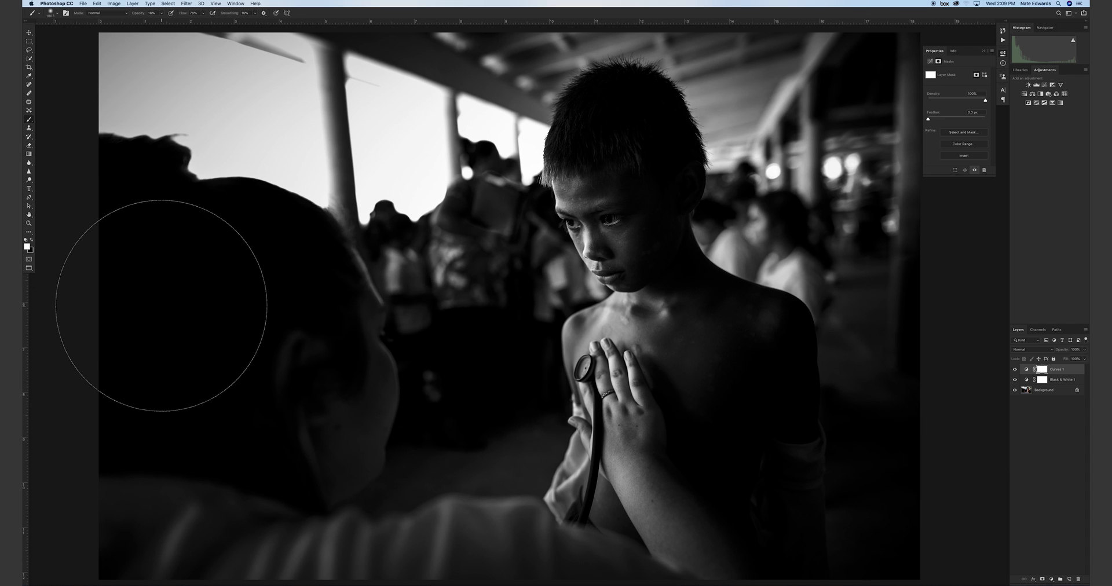
{"action": "key", "text": "x"}
{"action": "mouse_move", "coordinate": [640, 200]}
{"action": "left_mouse_down"}
{"action": "mouse_move", "coordinate": [626, 176]}
{"action": "mouse_move", "coordinate": [663, 202]}
{"action": "mouse_move", "coordinate": [599, 194]}
{"action": "mouse_move", "coordinate": [657, 202]}
{"action": "left_mouse_up"}
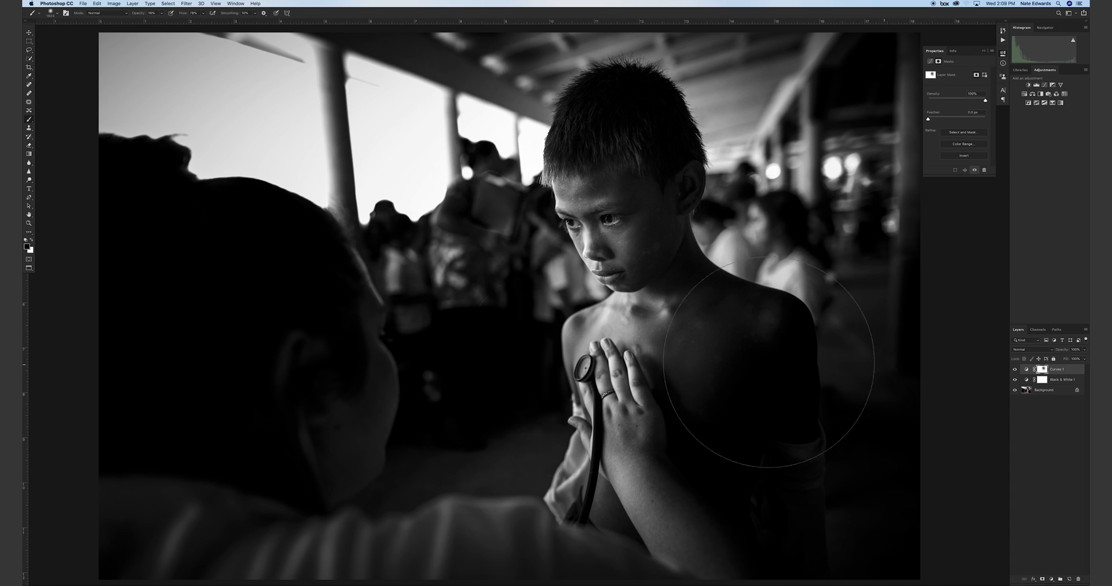
{"action": "mouse_move", "coordinate": [181, 377]}
{"action": "left_mouse_down"}
{"action": "mouse_move", "coordinate": [185, 463]}
{"action": "mouse_move", "coordinate": [180, 301]}
{"action": "left_mouse_up"}
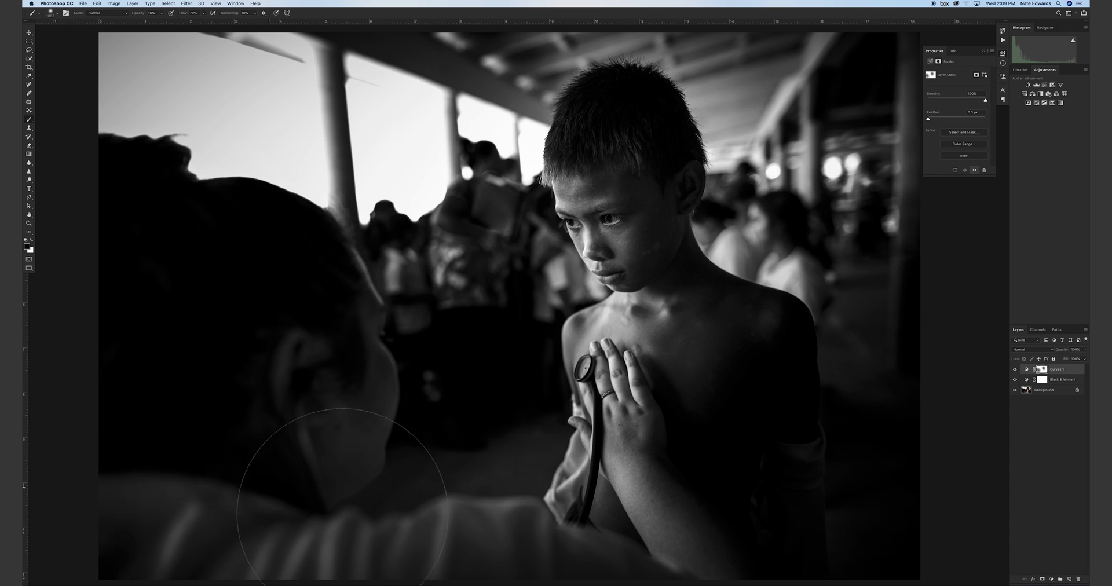
{"action": "mouse_move", "coordinate": [864, 459]}
{"action": "left_mouse_down"}
{"action": "mouse_move", "coordinate": [823, 523]}
{"action": "mouse_move", "coordinate": [883, 471]}
{"action": "mouse_move", "coordinate": [809, 528]}
{"action": "mouse_move", "coordinate": [871, 480]}
{"action": "mouse_move", "coordinate": [779, 495]}
{"action": "left_mouse_up"}
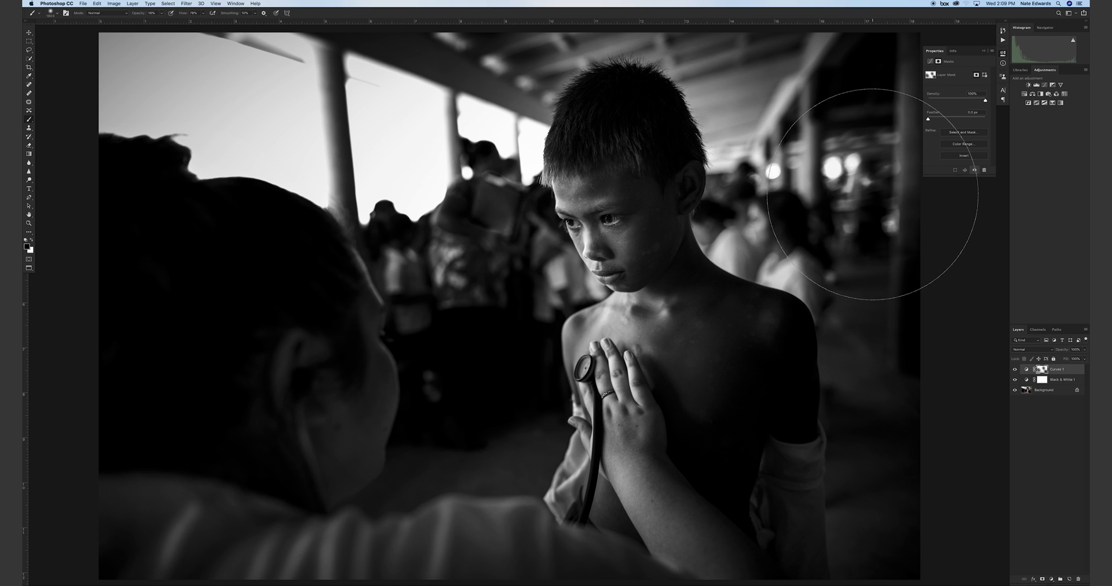
Compare the photo with and without the Curves layer, leaving the layer hidden
{"action": "left_click", "coordinate": [1014, 370]}
{"action": "left_click", "coordinate": [1014, 369]}
{"action": "left_click", "coordinate": [1015, 369]}
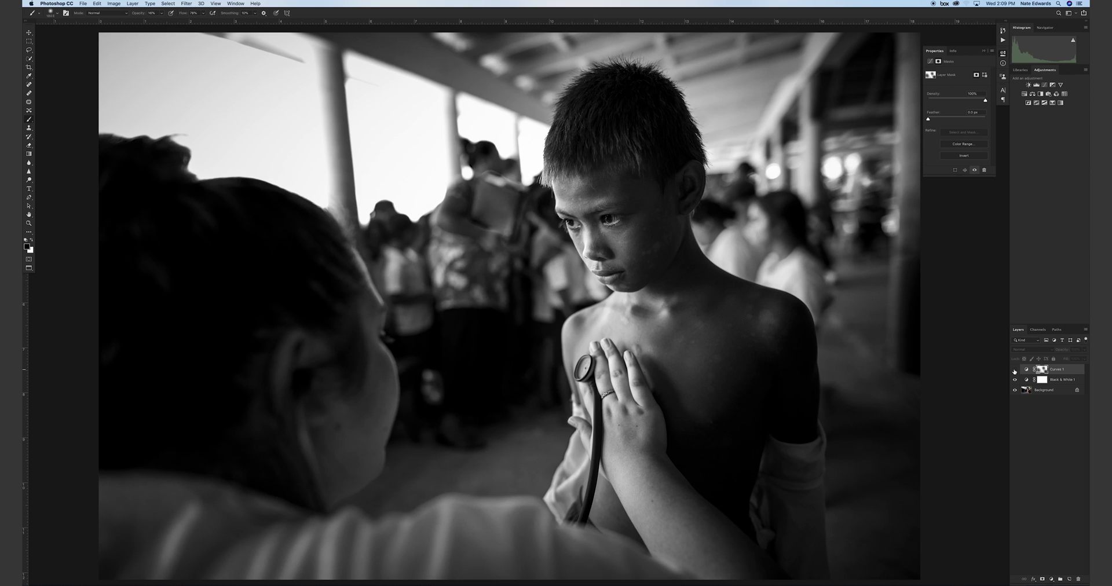
{"action": "left_click", "coordinate": [1014, 369]}
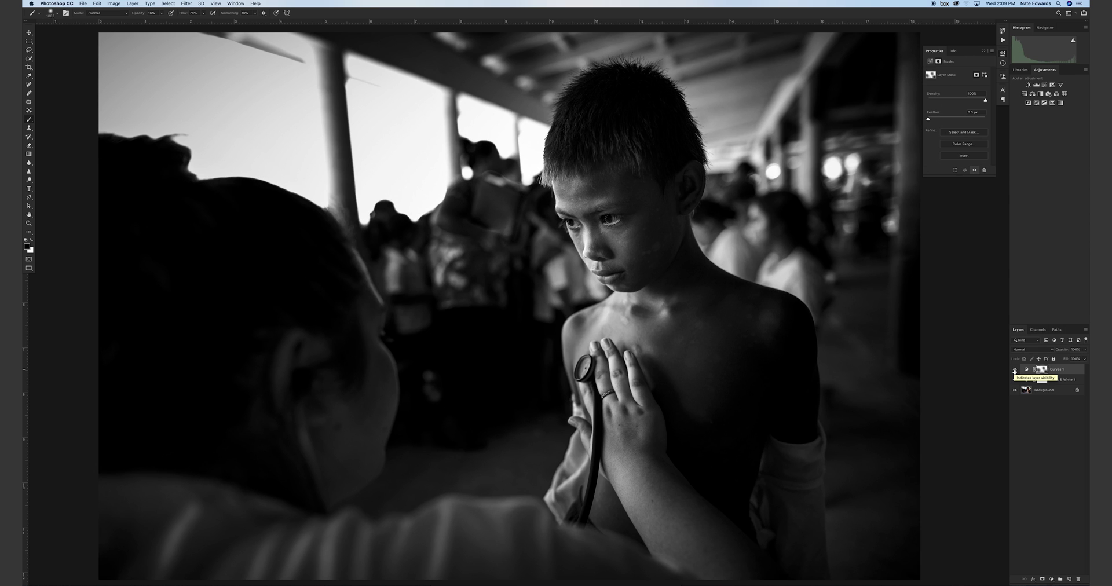
{"action": "left_click", "coordinate": [1015, 369]}
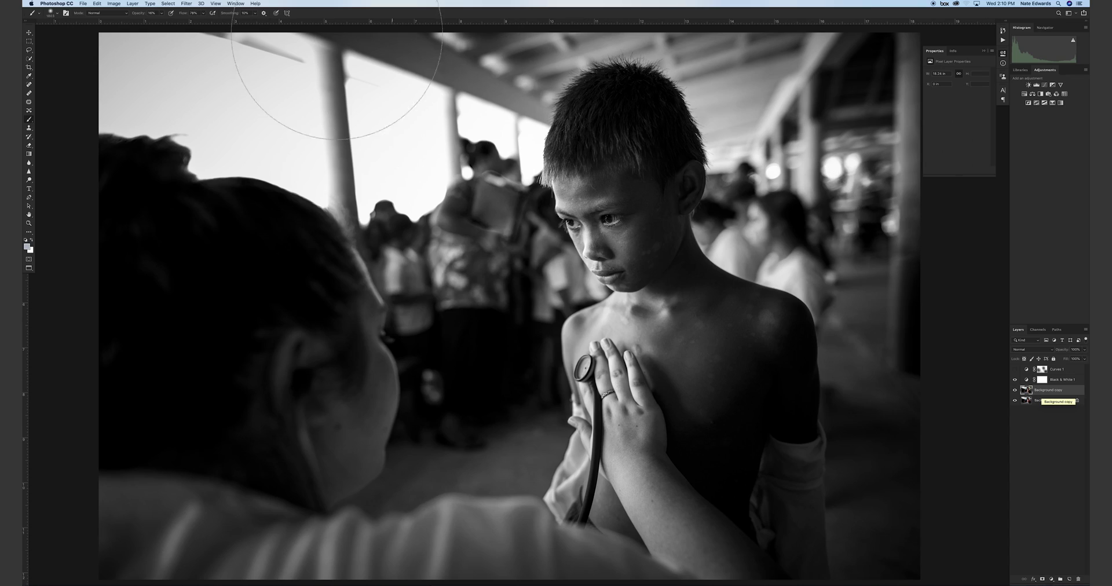
Try a strong Field Blur on the Background copy layer and cancel it
{"action": "left_click", "coordinate": [186, 4]}
{"action": "mouse_move", "coordinate": [201, 90]}
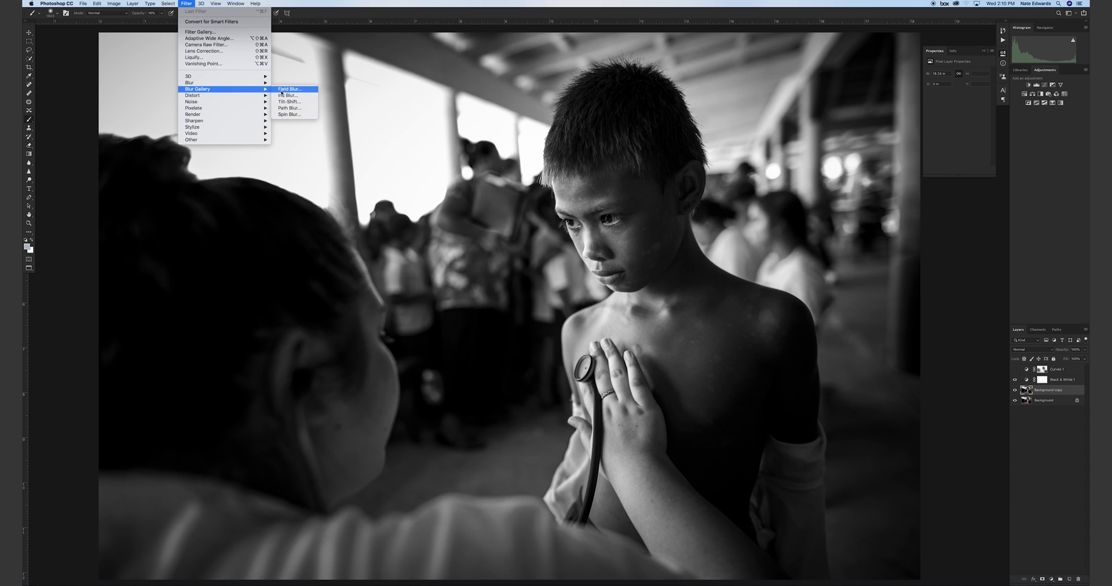
{"action": "left_click", "coordinate": [293, 89]}
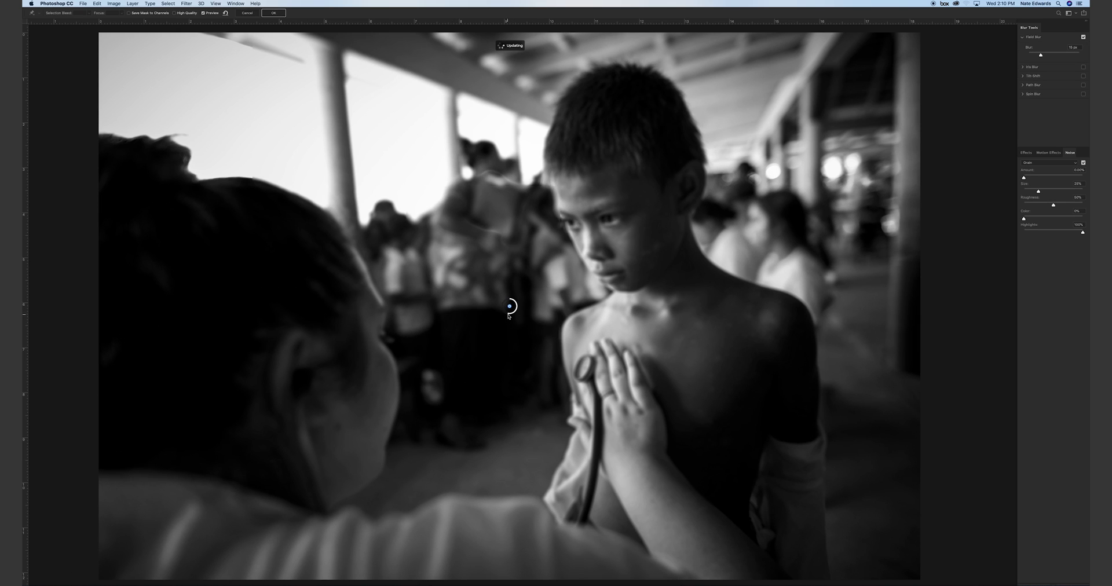
{"action": "left_click_drag", "start_coordinate": [508, 316], "coordinate": [501, 300]}
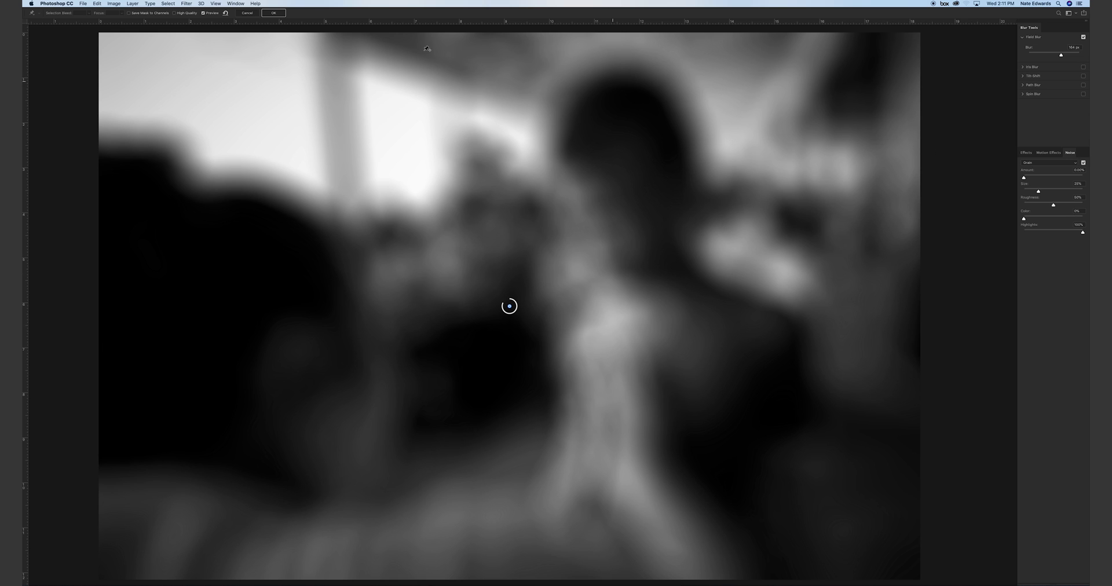
{"action": "left_click", "coordinate": [239, 14]}
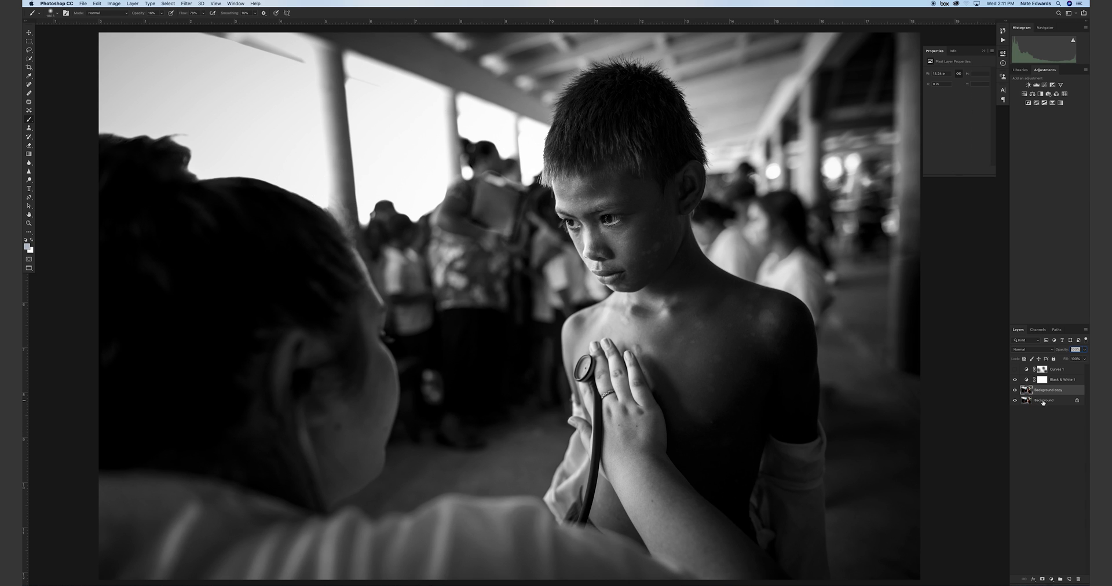
Duplicate the Background layer again and delete the extra copy
{"action": "mouse_move", "coordinate": [1037, 403]}
{"action": "left_mouse_down"}
{"action": "mouse_move", "coordinate": [1050, 528]}
{"action": "mouse_move", "coordinate": [1069, 579]}
{"action": "mouse_move", "coordinate": [1045, 404]}
{"action": "left_mouse_up"}
{"action": "key", "text": "super+j"}
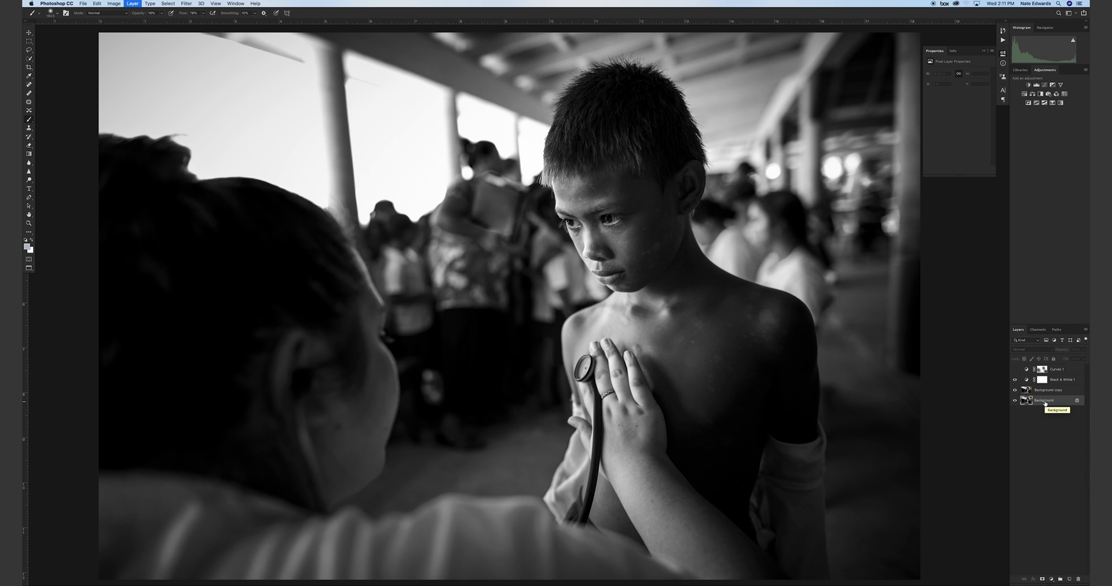
{"action": "key", "text": "BackSpace"}
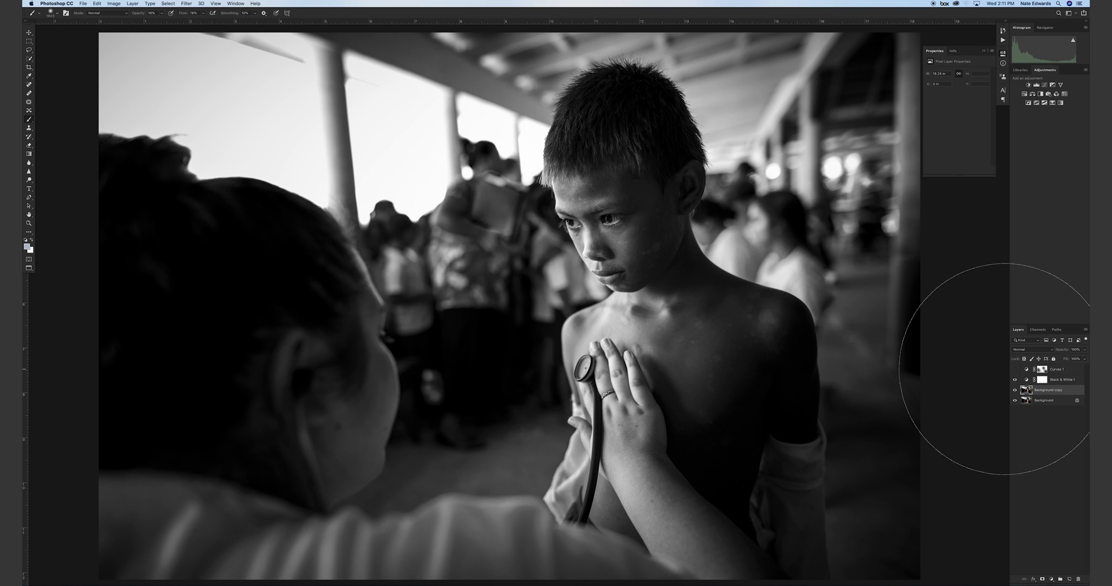
Show the Curves layer again and set up the Burn Tool with the Highlights range for the Background copy layer
{"action": "left_click", "coordinate": [1015, 369]}
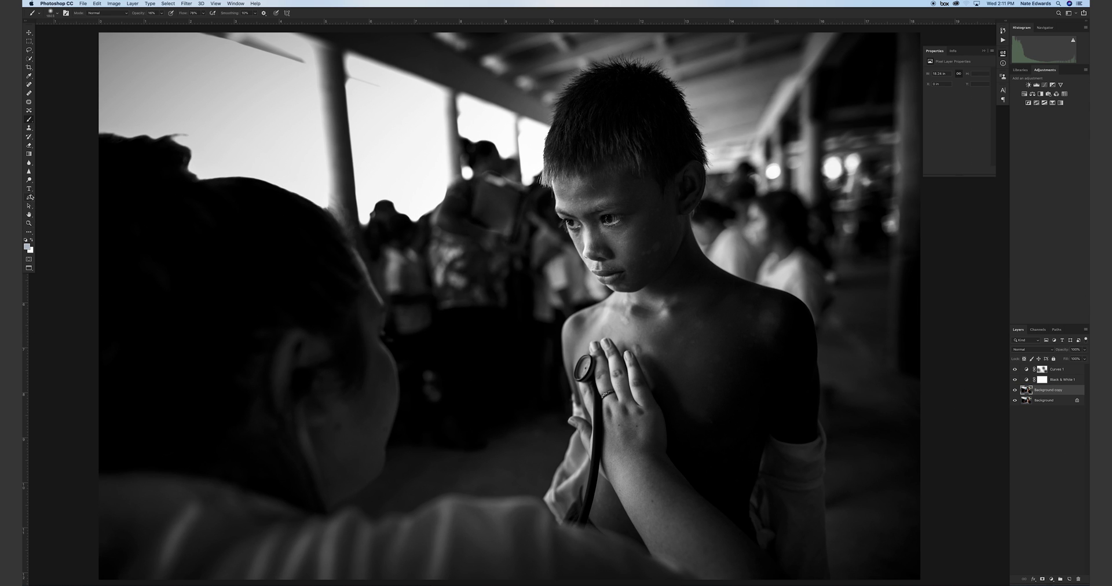
{"action": "right_click", "coordinate": [29, 181]}
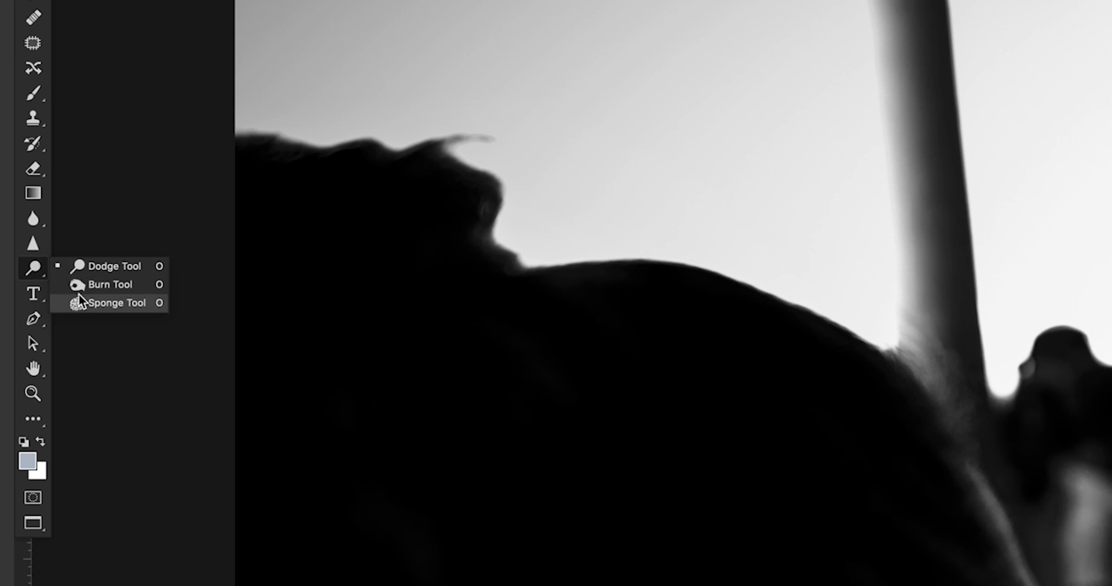
{"action": "left_click", "coordinate": [79, 286]}
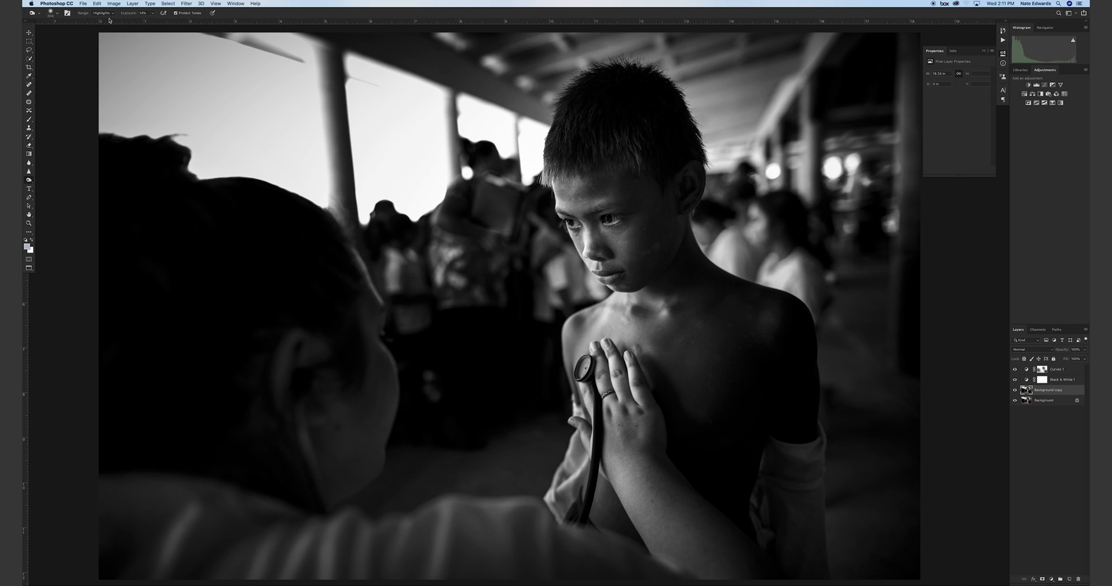
{"action": "left_click", "coordinate": [110, 14]}
{"action": "left_click", "coordinate": [110, 14]}
{"action": "left_click", "coordinate": [110, 14]}
{"action": "left_click", "coordinate": [110, 14]}
Burn the bright window openings and the light clothing of the people in the background on the Background copy layer
{"action": "left_click_drag", "start_coordinate": [234, 198], "coordinate": [411, 171]}
{"action": "left_click", "coordinate": [153, 13]}
{"action": "left_click", "coordinate": [153, 22]}
{"action": "mouse_move", "coordinate": [176, 141]}
{"action": "left_mouse_down"}
{"action": "mouse_move", "coordinate": [453, 143]}
{"action": "mouse_move", "coordinate": [357, 181]}
{"action": "mouse_move", "coordinate": [243, 191]}
{"action": "mouse_move", "coordinate": [274, 243]}
{"action": "mouse_move", "coordinate": [249, 207]}
{"action": "mouse_move", "coordinate": [45, 159]}
{"action": "mouse_move", "coordinate": [422, 151]}
{"action": "mouse_move", "coordinate": [487, 169]}
{"action": "mouse_move", "coordinate": [506, 146]}
{"action": "mouse_move", "coordinate": [521, 165]}
{"action": "left_mouse_up"}
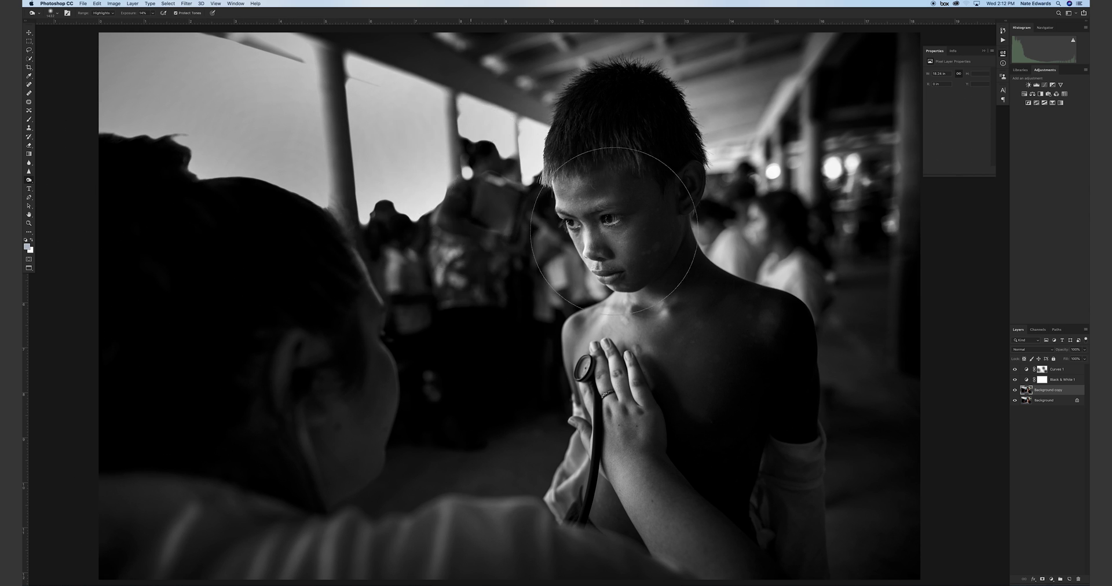
{"action": "left_click_drag", "start_coordinate": [802, 249], "coordinate": [696, 253]}
{"action": "mouse_move", "coordinate": [721, 253]}
{"action": "left_mouse_down"}
{"action": "mouse_move", "coordinate": [838, 304]}
{"action": "mouse_move", "coordinate": [839, 145]}
{"action": "mouse_move", "coordinate": [803, 218]}
{"action": "mouse_move", "coordinate": [881, 183]}
{"action": "mouse_move", "coordinate": [758, 201]}
{"action": "mouse_move", "coordinate": [771, 243]}
{"action": "mouse_move", "coordinate": [823, 318]}
{"action": "mouse_move", "coordinate": [730, 322]}
{"action": "mouse_move", "coordinate": [634, 412]}
{"action": "mouse_move", "coordinate": [639, 447]}
{"action": "mouse_move", "coordinate": [599, 427]}
{"action": "mouse_move", "coordinate": [574, 476]}
{"action": "mouse_move", "coordinate": [585, 539]}
{"action": "mouse_move", "coordinate": [649, 400]}
{"action": "mouse_move", "coordinate": [504, 367]}
{"action": "mouse_move", "coordinate": [542, 176]}
{"action": "mouse_move", "coordinate": [525, 194]}
{"action": "mouse_move", "coordinate": [556, 275]}
{"action": "mouse_move", "coordinate": [484, 168]}
{"action": "mouse_move", "coordinate": [475, 215]}
{"action": "left_mouse_up"}
{"action": "left_click_drag", "start_coordinate": [367, 223], "coordinate": [406, 226]}
{"action": "mouse_move", "coordinate": [336, 247]}
{"action": "left_mouse_down"}
{"action": "mouse_move", "coordinate": [382, 119]}
{"action": "mouse_move", "coordinate": [330, 68]}
{"action": "mouse_move", "coordinate": [280, 55]}
{"action": "mouse_move", "coordinate": [322, 184]}
{"action": "mouse_move", "coordinate": [435, 219]}
{"action": "left_mouse_up"}
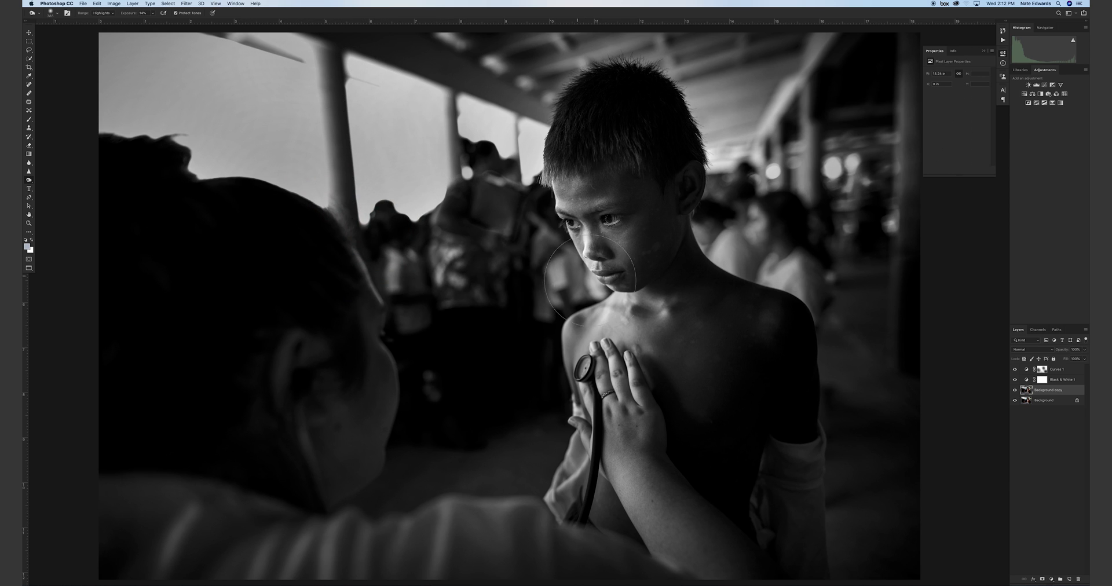
Compare the photo with and without the burned Background copy layer, leaving it visible, and resize the burn brush
{"action": "left_click", "coordinate": [1015, 391]}
{"action": "left_click", "coordinate": [1015, 390]}
{"action": "left_click", "coordinate": [1015, 391]}
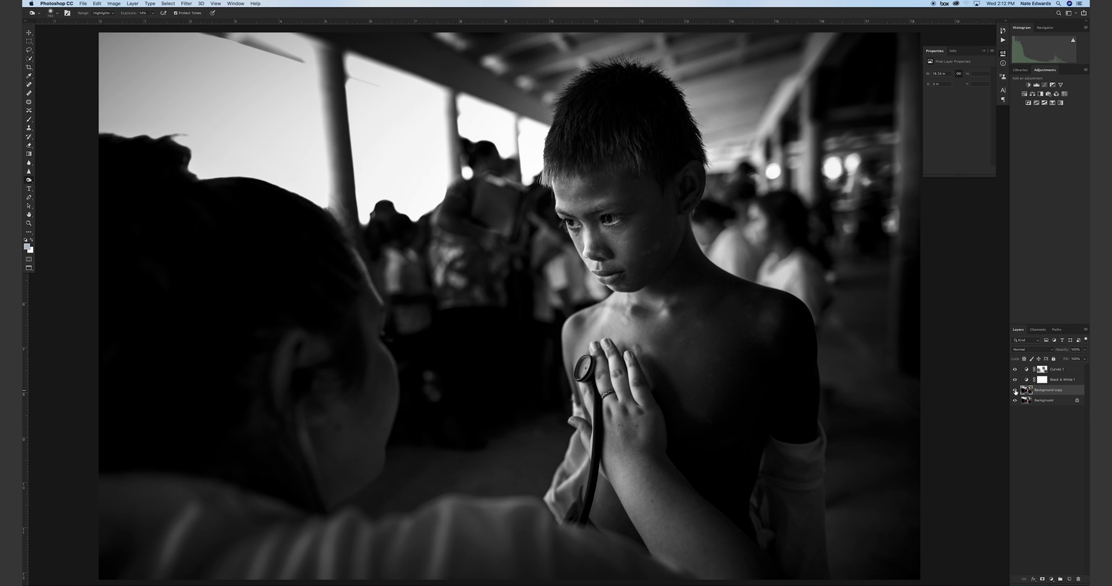
{"action": "left_click", "coordinate": [1015, 390]}
{"action": "left_click", "coordinate": [577, 367], "text": "ctrl+alt"}
{"action": "left_click_drag", "start_coordinate": [577, 368], "coordinate": [565, 365]}
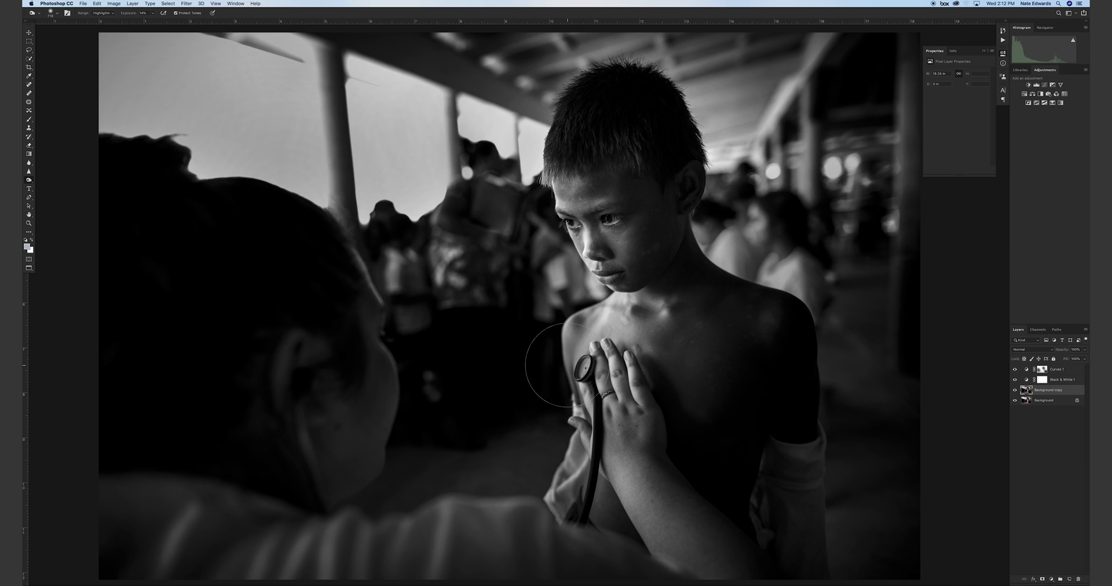
Add a Levels adjustment layer above the Background copy and adjust its black and white input points using the clipping preview
{"action": "scroll", "coordinate": [564, 366], "scroll_direction": "down", "scroll_amount": 5}
{"action": "scroll", "coordinate": [565, 365], "scroll_direction": "up", "scroll_amount": 4}
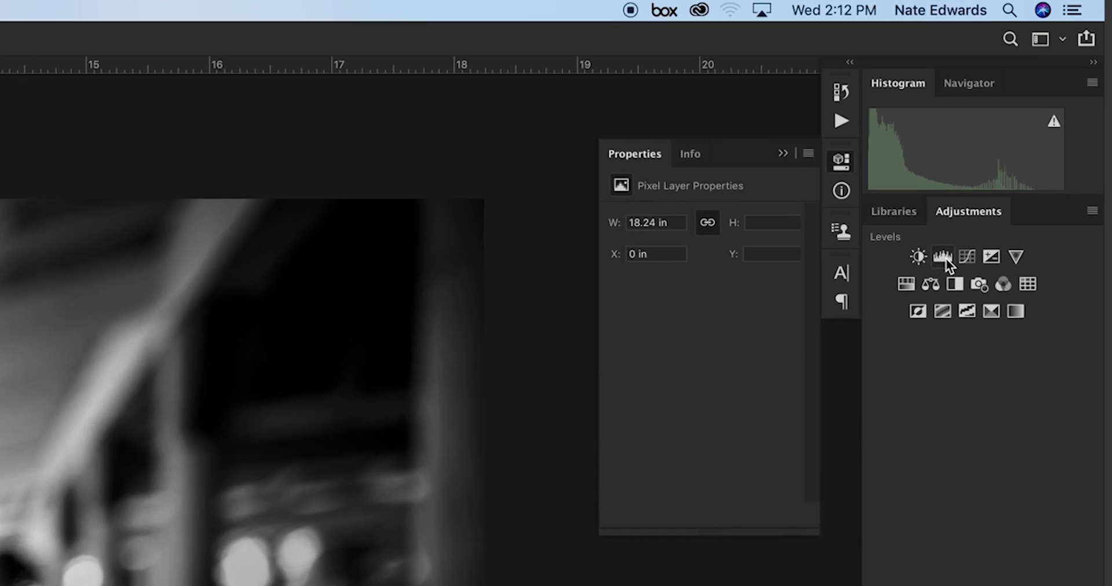
{"action": "left_click", "coordinate": [944, 257]}
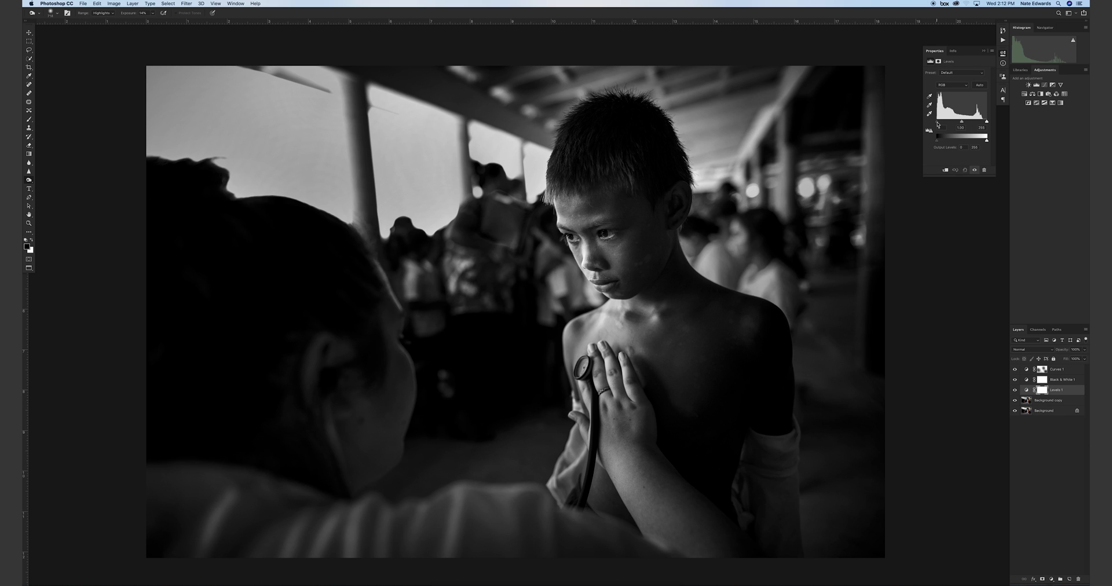
{"action": "left_click", "coordinate": [937, 123], "text": "alt"}
{"action": "left_click_drag", "start_coordinate": [938, 123], "coordinate": [939, 124]}
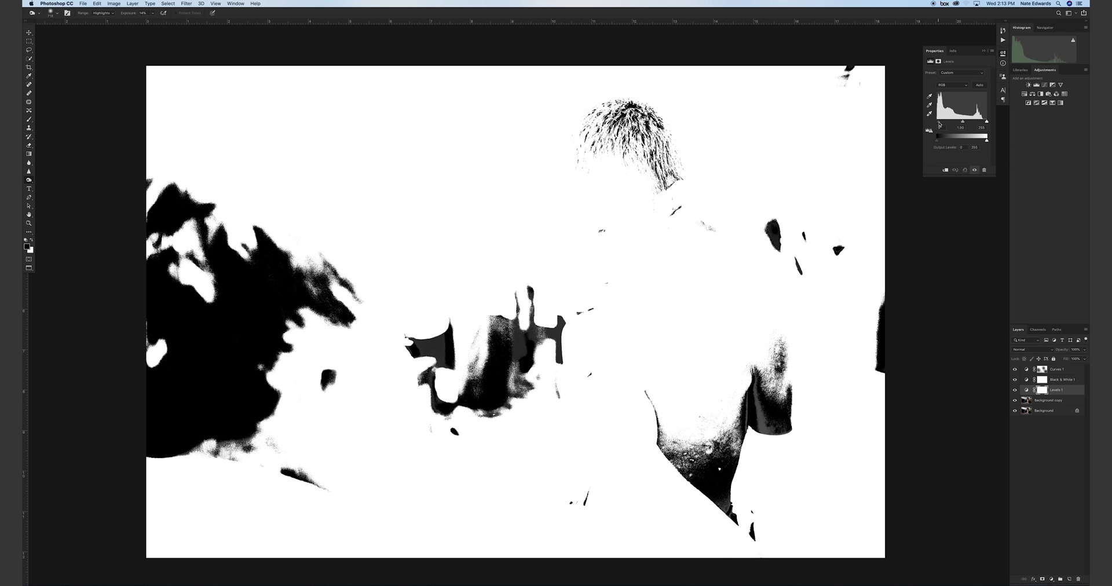
{"action": "left_click_drag", "start_coordinate": [940, 124], "coordinate": [983, 123]}
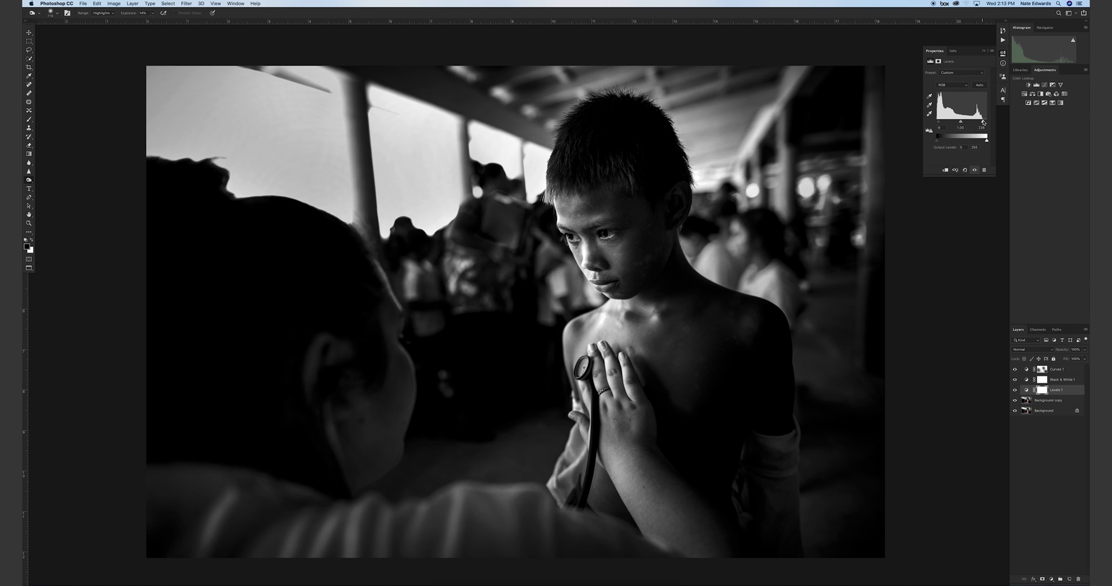
{"action": "left_click_drag", "start_coordinate": [983, 123], "coordinate": [984, 122]}
Paint black on the Levels layer's mask with a large soft brush to reduce the adjustment in the darkest areas
{"action": "left_click", "coordinate": [1043, 391]}
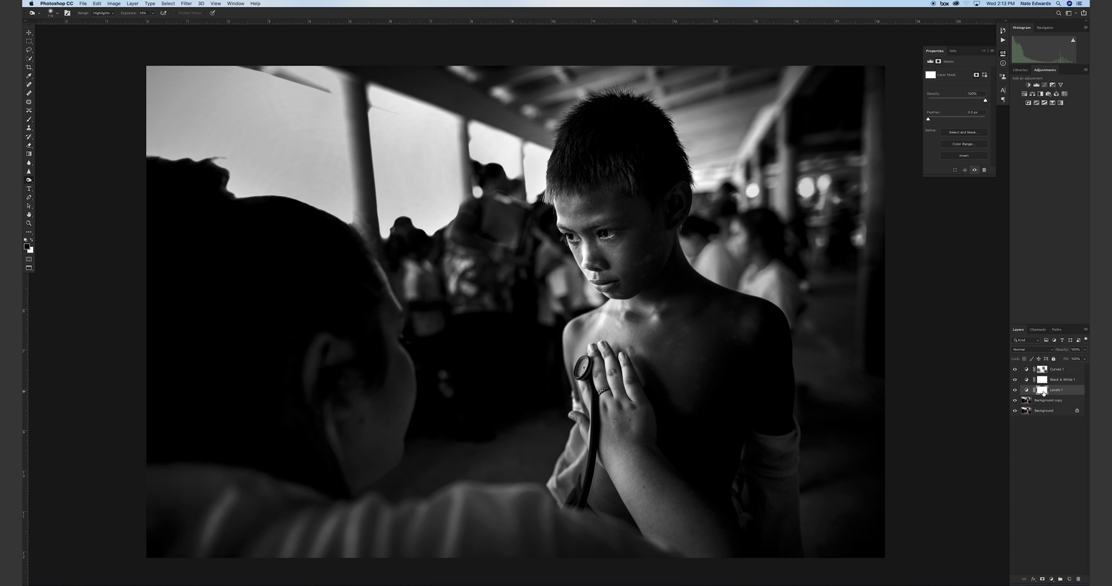
{"action": "key", "text": "b"}
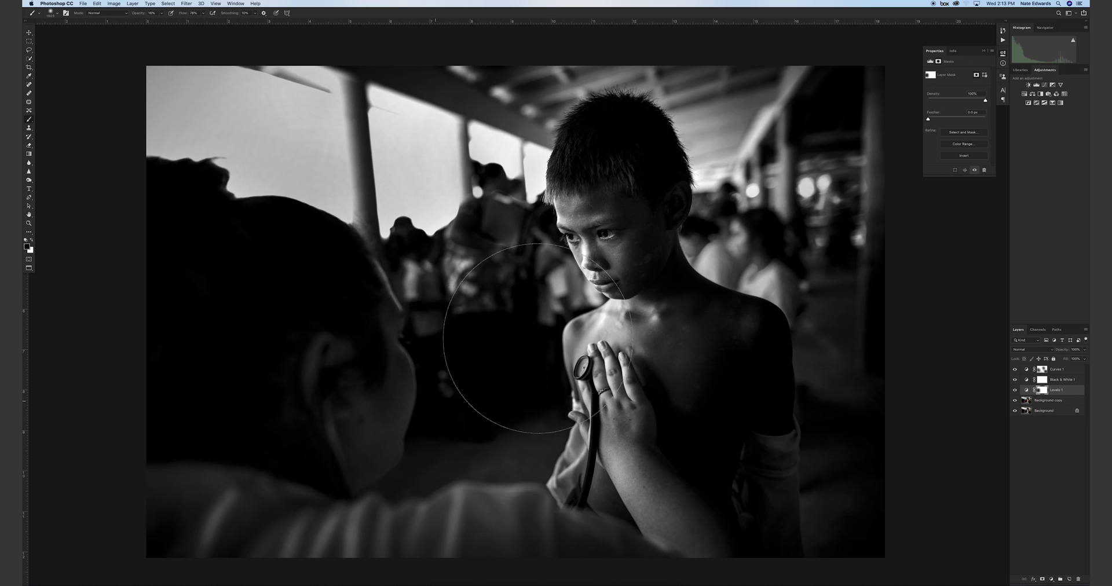
{"action": "mouse_move", "coordinate": [597, 271]}
{"action": "left_mouse_down"}
{"action": "mouse_move", "coordinate": [486, 283]}
{"action": "mouse_move", "coordinate": [570, 284]}
{"action": "left_mouse_up"}
{"action": "left_click_drag", "start_coordinate": [595, 251], "coordinate": [695, 257]}
Compare the photo with and without the Levels layer, leaving it visible
{"action": "left_click", "coordinate": [1015, 390]}
{"action": "left_click", "coordinate": [1015, 390]}
{"action": "left_click", "coordinate": [1015, 389]}
{"action": "left_click", "coordinate": [1015, 390]}
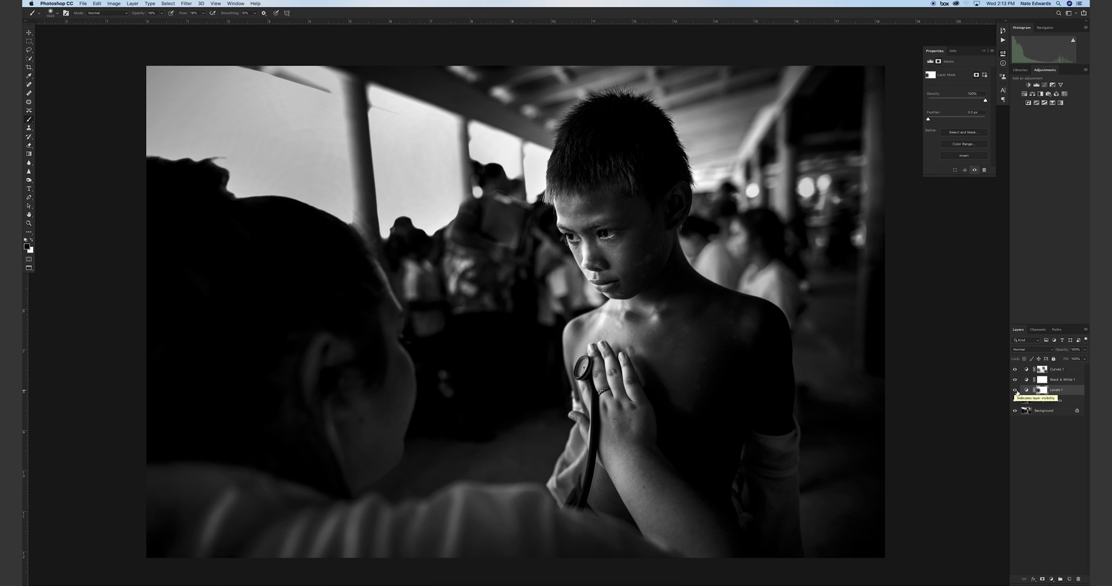
Duplicate the burned Background copy layer and open the High Pass filter for the duplicate
{"action": "left_click", "coordinate": [1029, 404]}
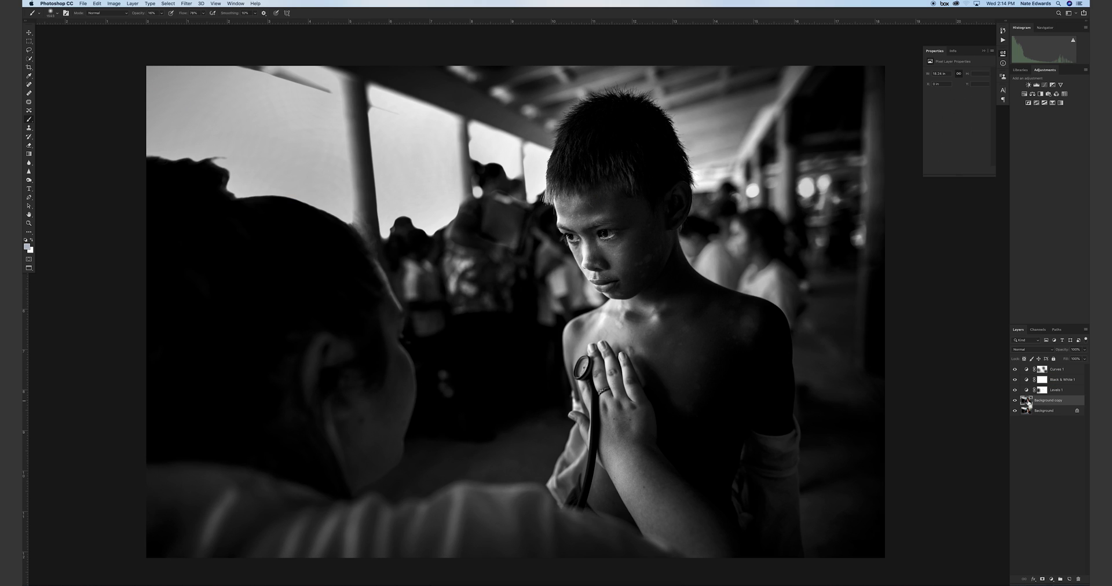
{"action": "key", "text": "super+j"}
{"action": "left_click", "coordinate": [187, 4]}
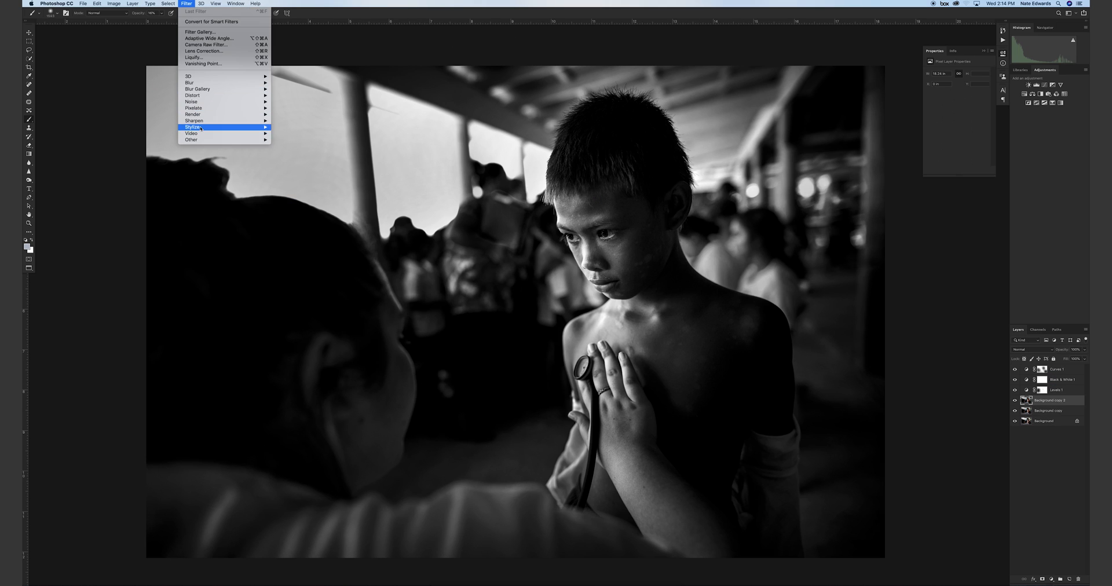
{"action": "mouse_move", "coordinate": [255, 139]}
{"action": "left_click", "coordinate": [289, 146]}
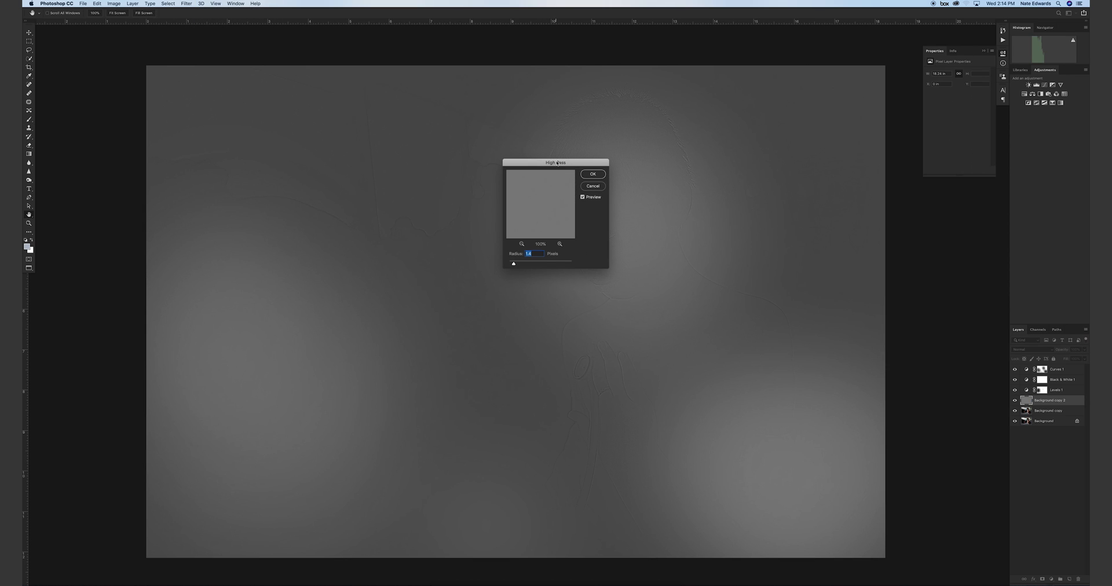
Apply High Pass with a low radius that isolates only the fine edges, checking the detail on the boy's face
{"action": "left_click_drag", "start_coordinate": [557, 164], "coordinate": [429, 111]}
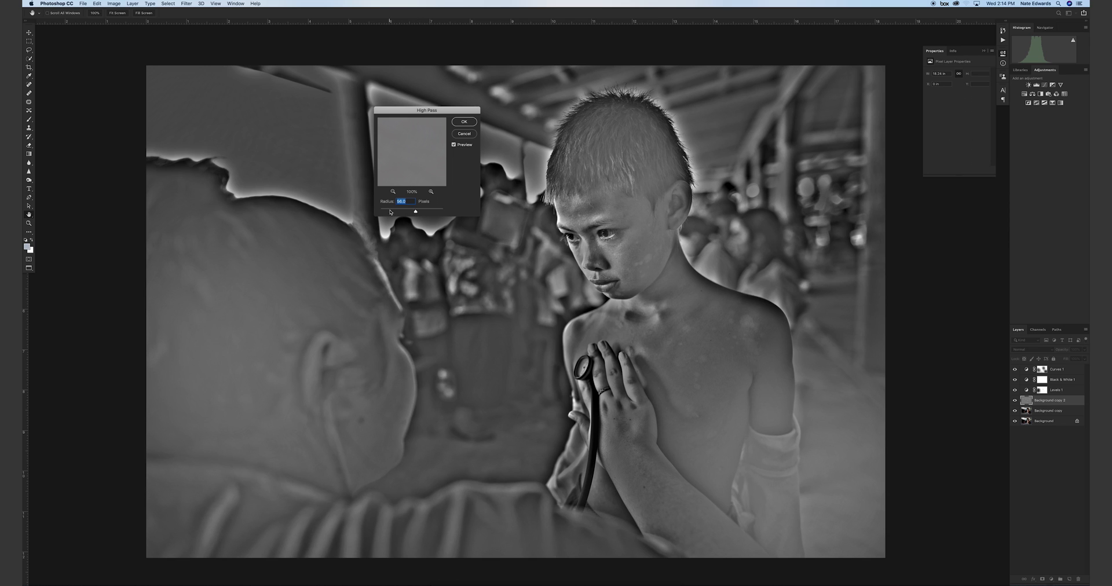
{"action": "left_click_drag", "start_coordinate": [390, 212], "coordinate": [390, 212]}
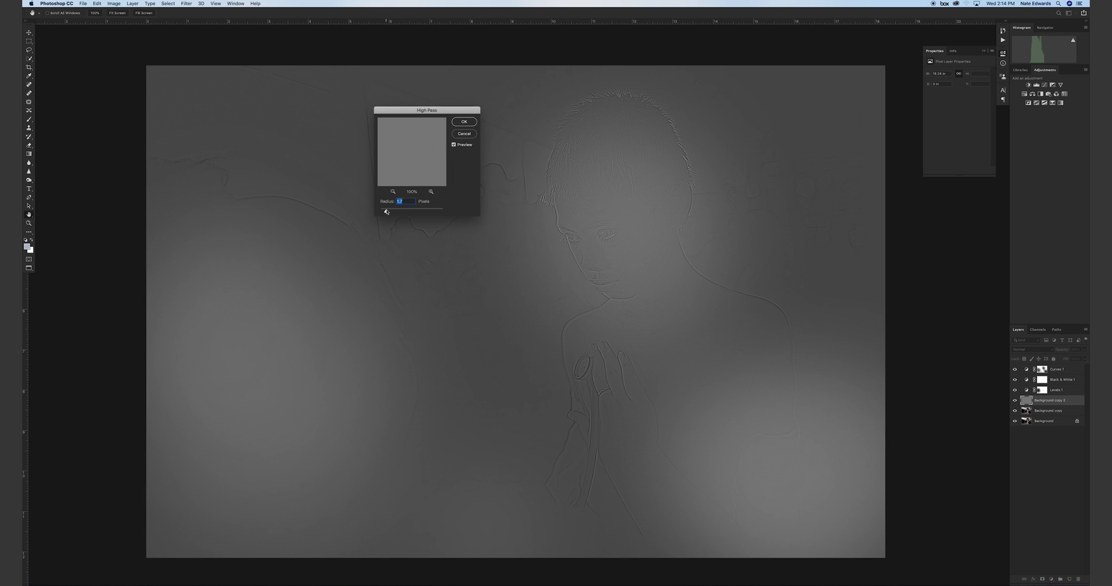
{"action": "left_click_drag", "start_coordinate": [387, 212], "coordinate": [388, 212]}
{"action": "scroll", "coordinate": [587, 229], "scroll_direction": "up", "scroll_amount": 10}
{"action": "scroll", "coordinate": [586, 229], "scroll_direction": "down", "scroll_amount": 5}
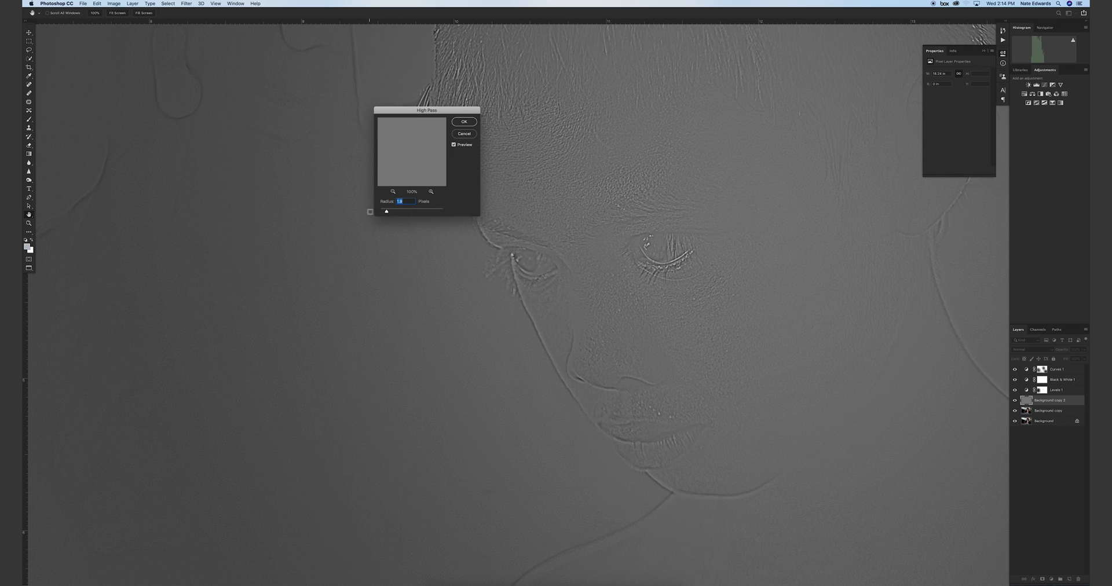
{"action": "left_click_drag", "start_coordinate": [387, 212], "coordinate": [385, 213]}
{"action": "left_click_drag", "start_coordinate": [387, 212], "coordinate": [387, 212]}
{"action": "left_click", "coordinate": [464, 122]}
Set the blend mode of the High Pass layer to Overlay to sharpen the photo
{"action": "key", "text": "b"}
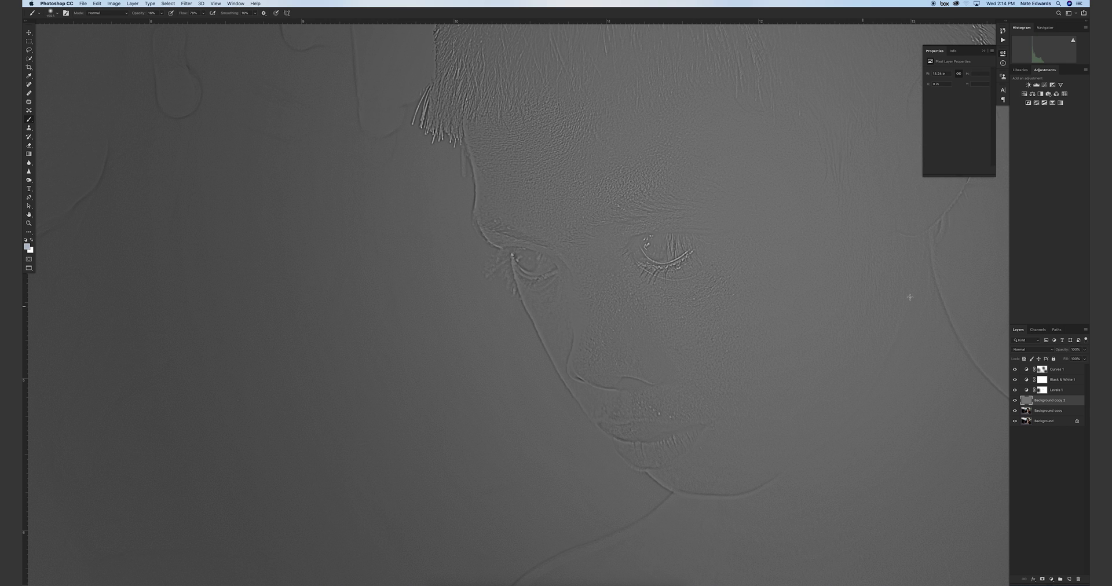
{"action": "left_click", "coordinate": [1038, 350]}
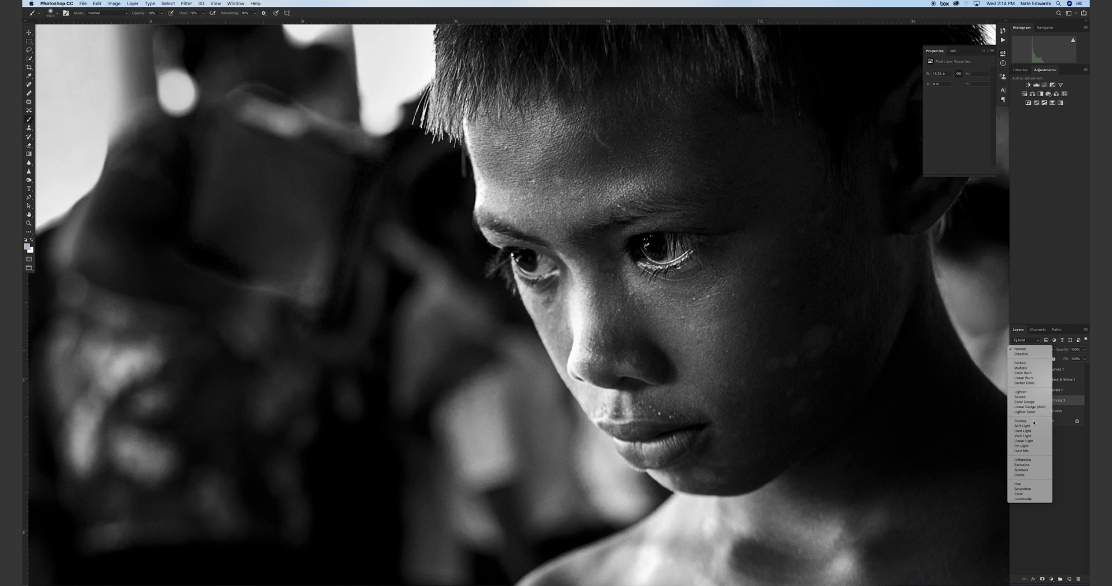
{"action": "left_click", "coordinate": [1034, 423]}
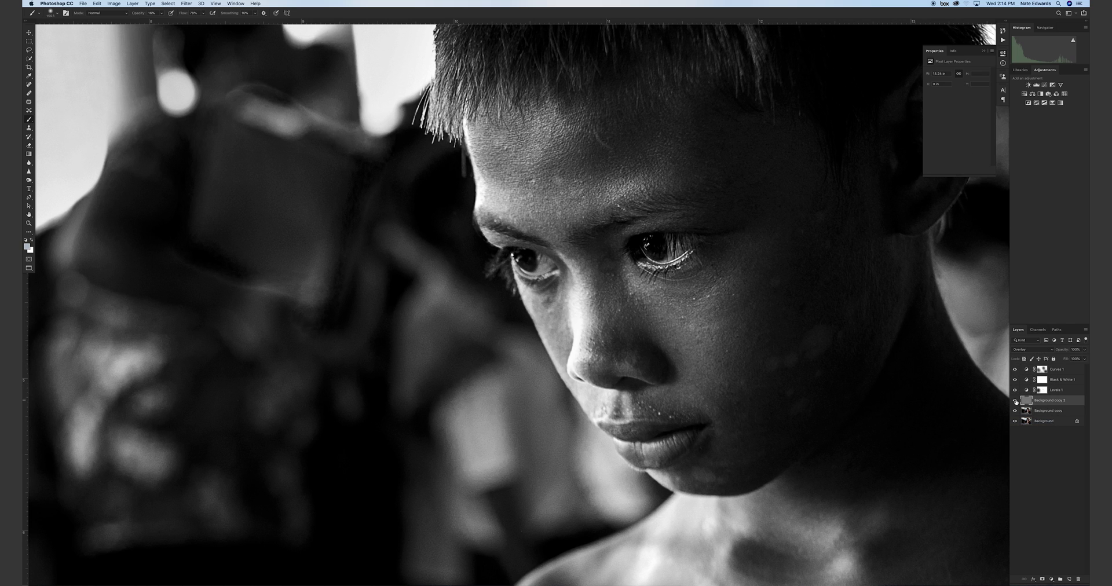
Compare the boy's face with and without the High Pass sharpening layer, leaving it visible, and view the whole photo
{"action": "left_click", "coordinate": [1016, 402]}
{"action": "left_click", "coordinate": [1016, 402]}
{"action": "left_click", "coordinate": [1016, 402]}
{"action": "left_click", "coordinate": [1016, 402]}
{"action": "key", "text": "super+0"}
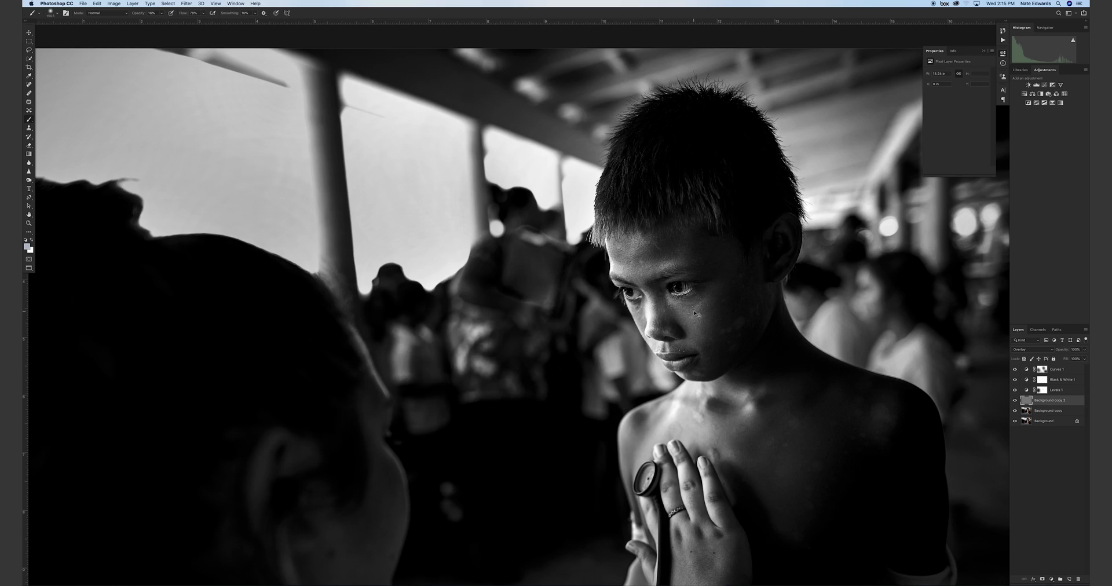
{"action": "key", "text": "super+0"}
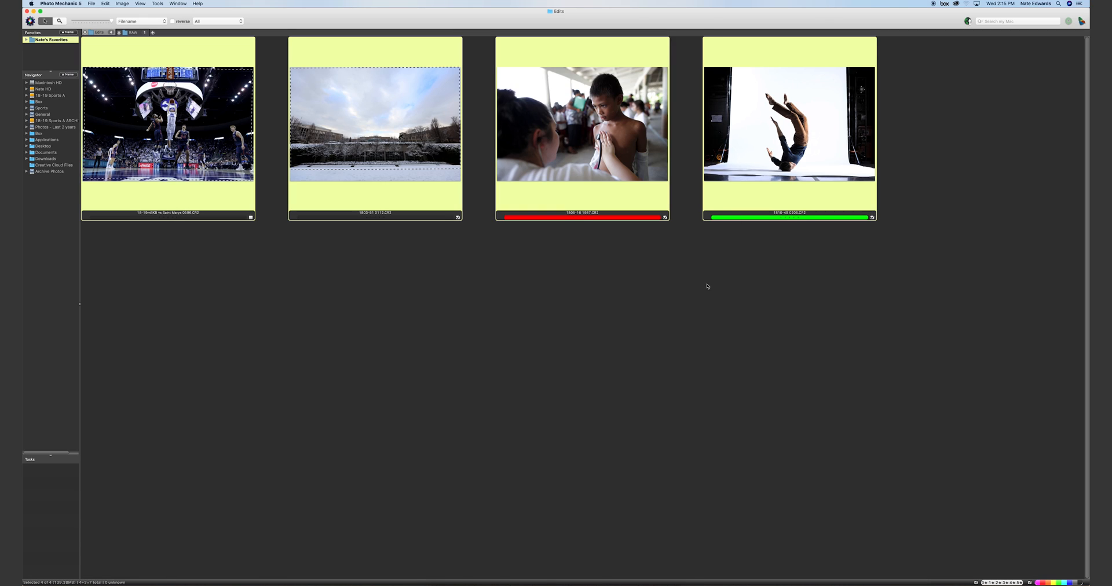
Switch to Photo Mechanic and select the photo of the upside-down figure against the white backdrop
{"action": "left_click", "coordinate": [775, 154]}
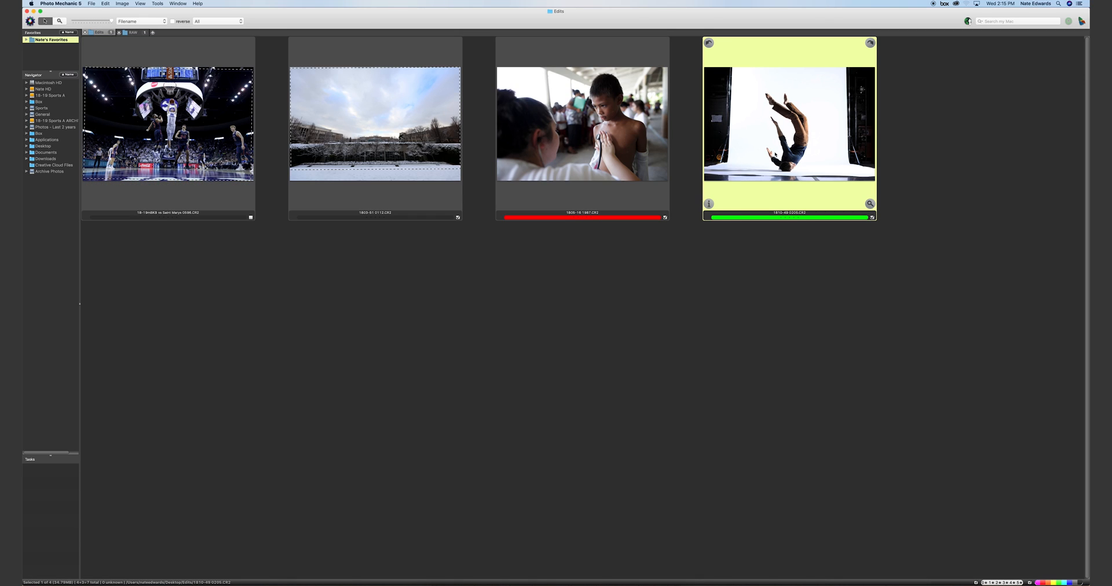